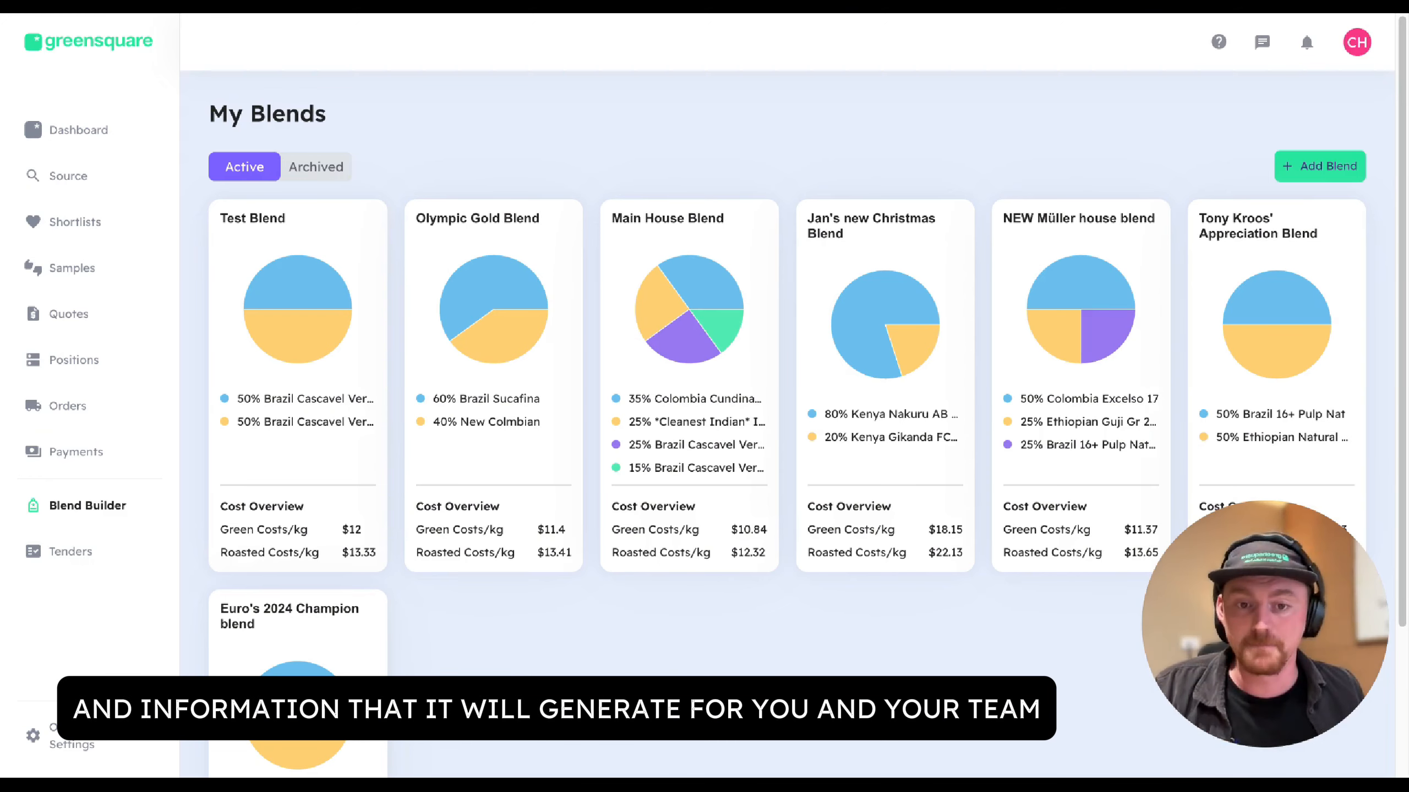
Review the Main House Blend's components, quantities and volume forecast, and view the component details of the inactive Kenya Nakuru AB Washed.
click(689, 383)
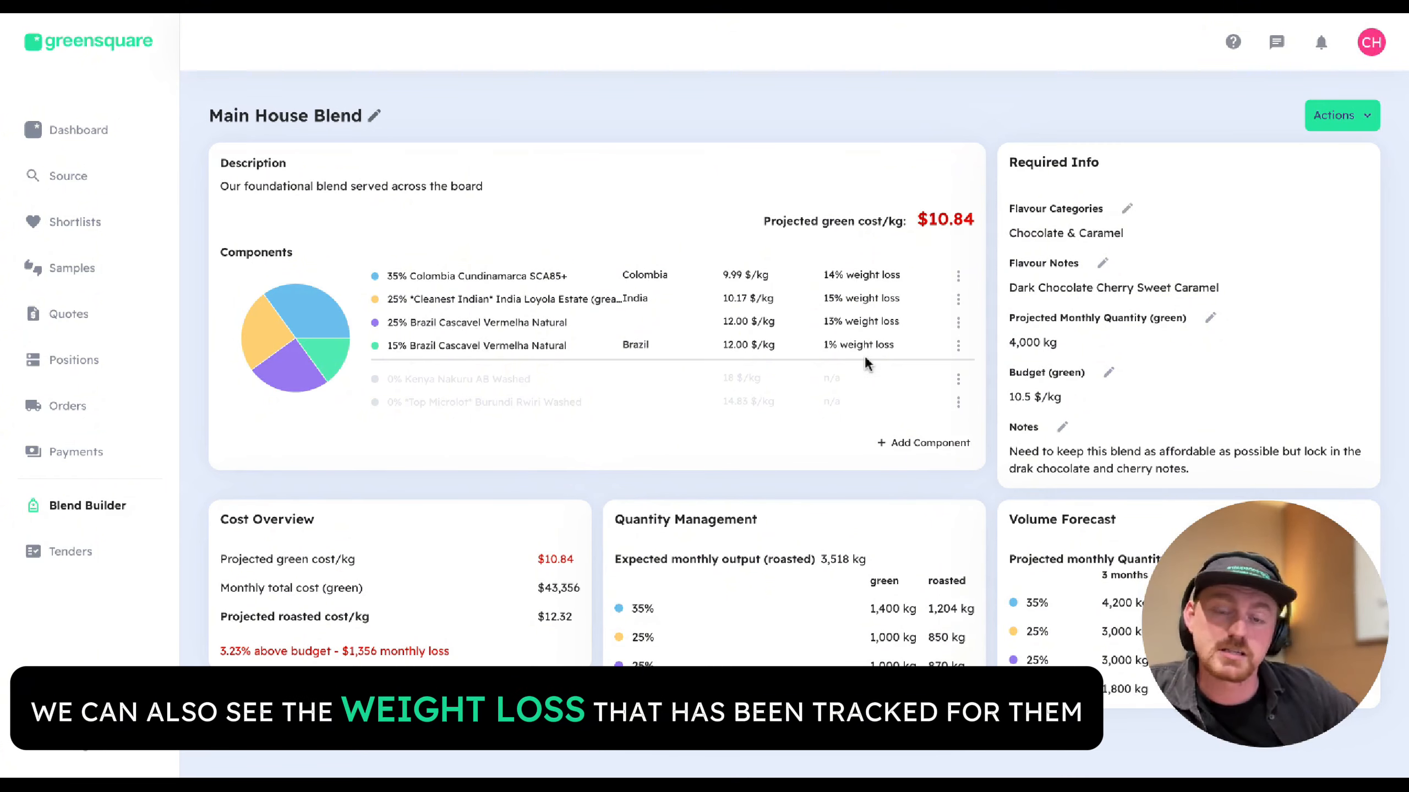
click(961, 277)
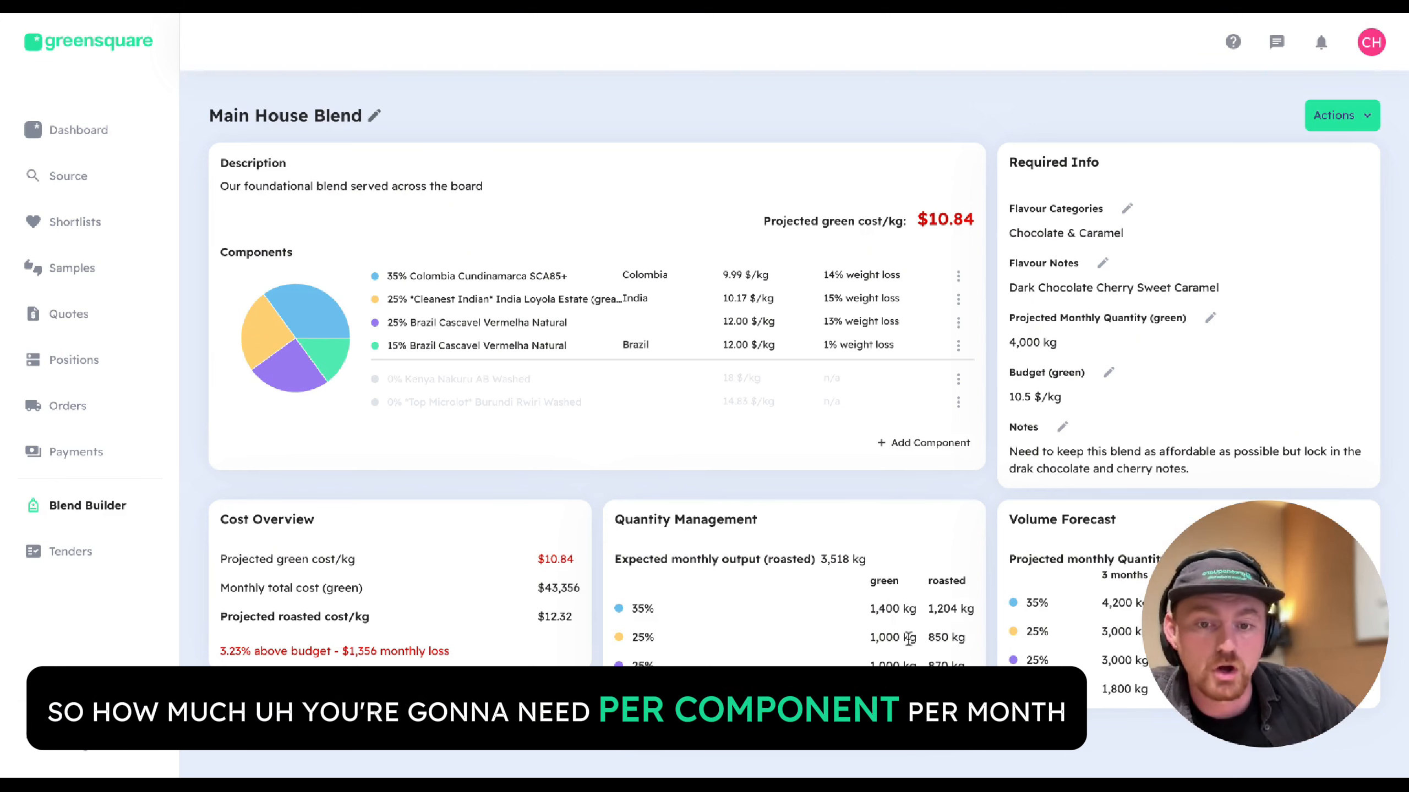
drag(1241, 593, 310, 586)
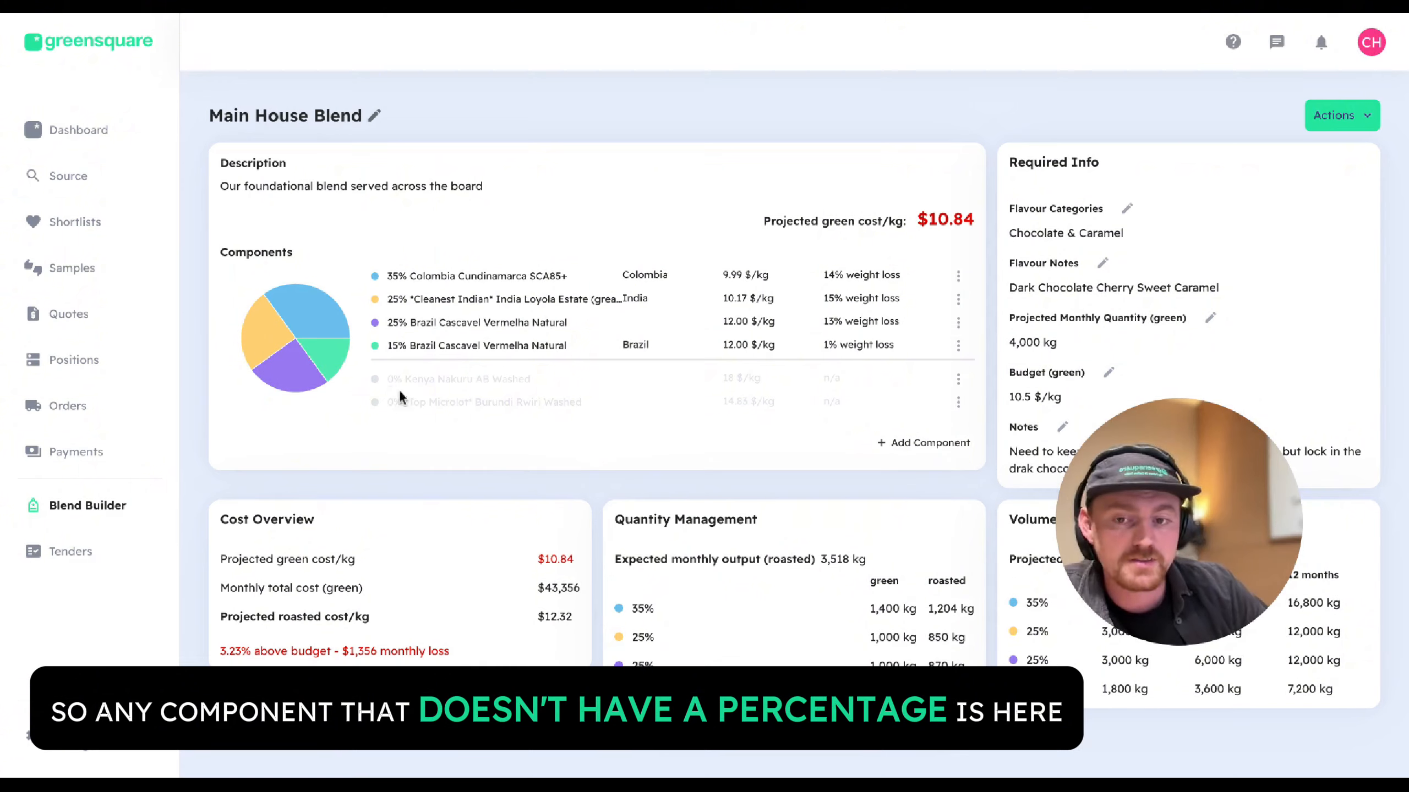
click(485, 385)
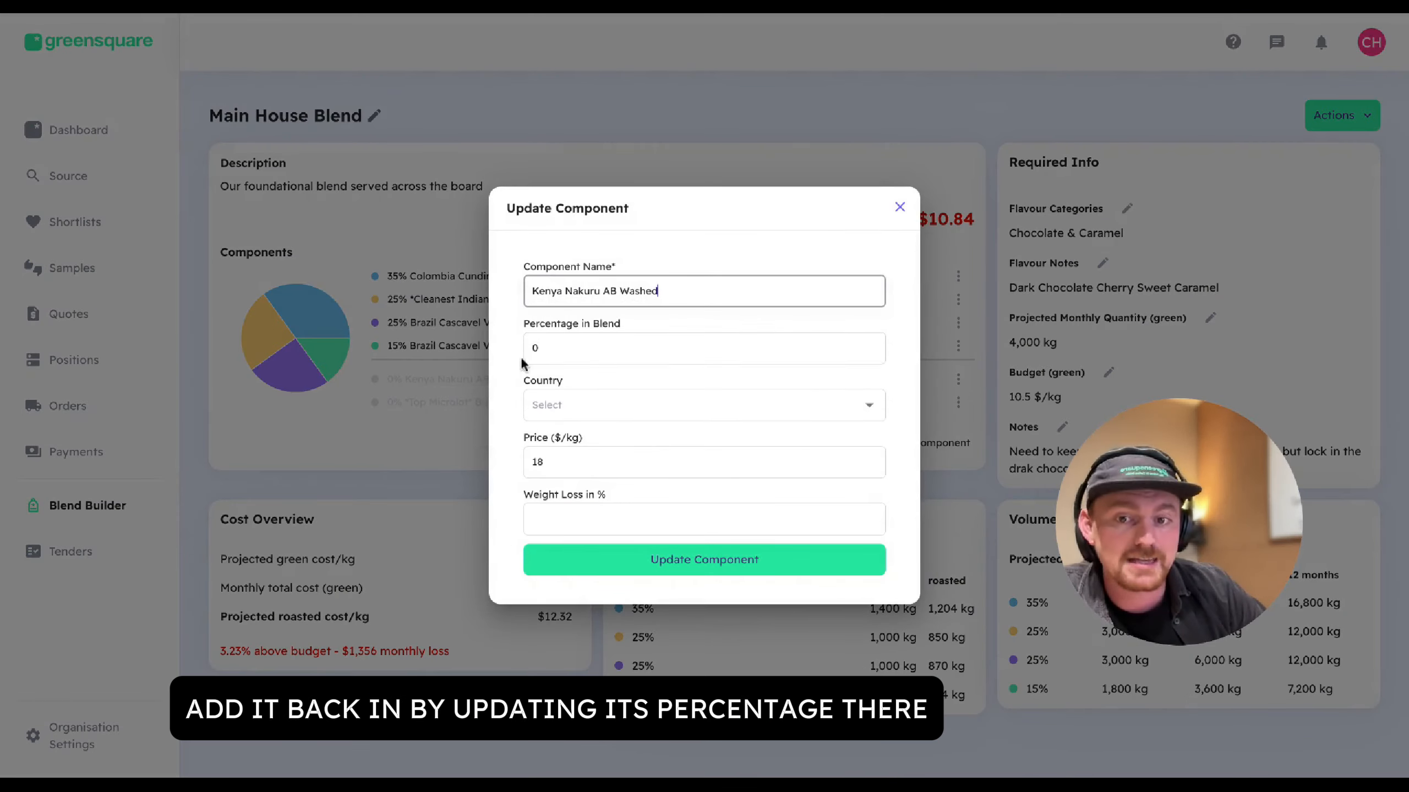
click(900, 207)
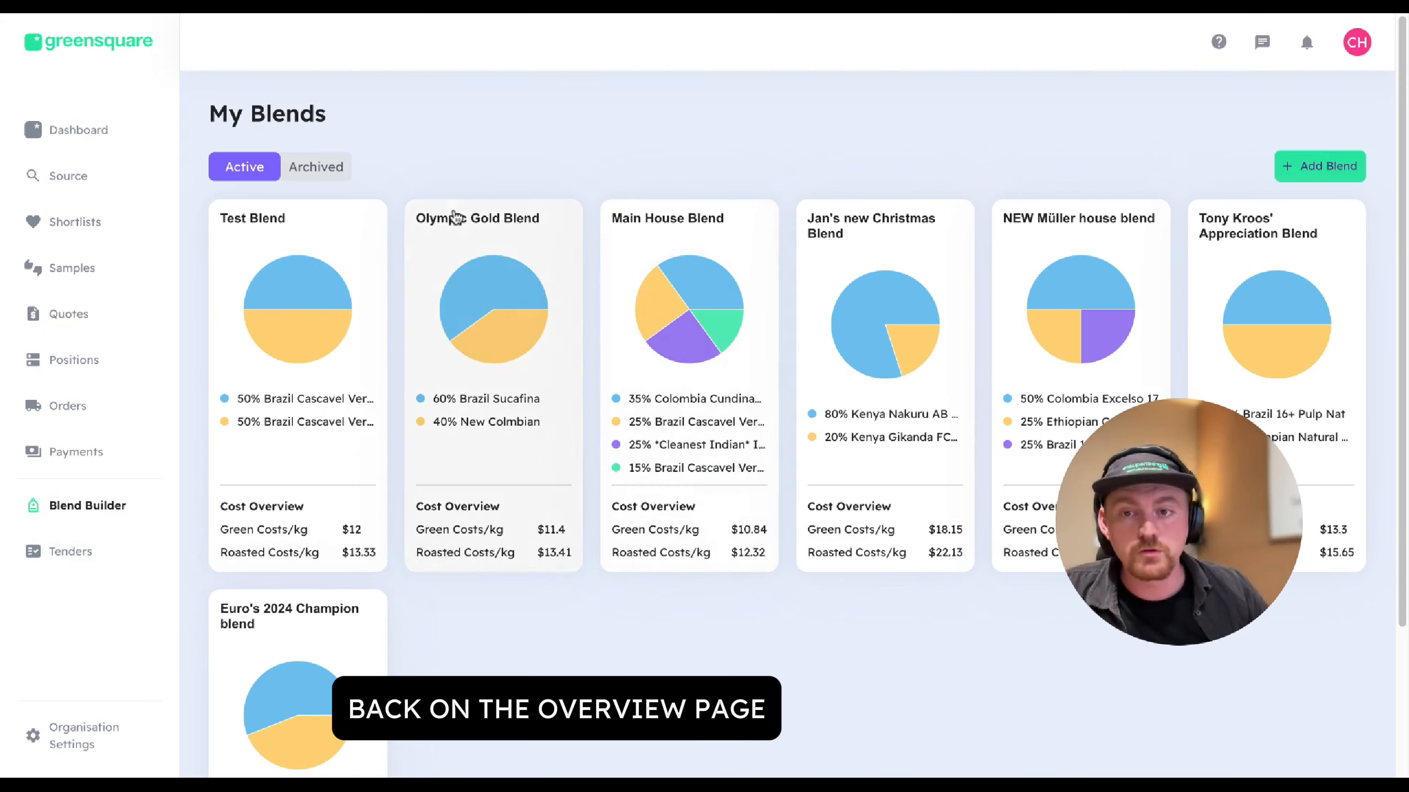
Create a new blend named Seasonal Filter Blend with the description "All the delicate coffee you could dream of".
click(1340, 167)
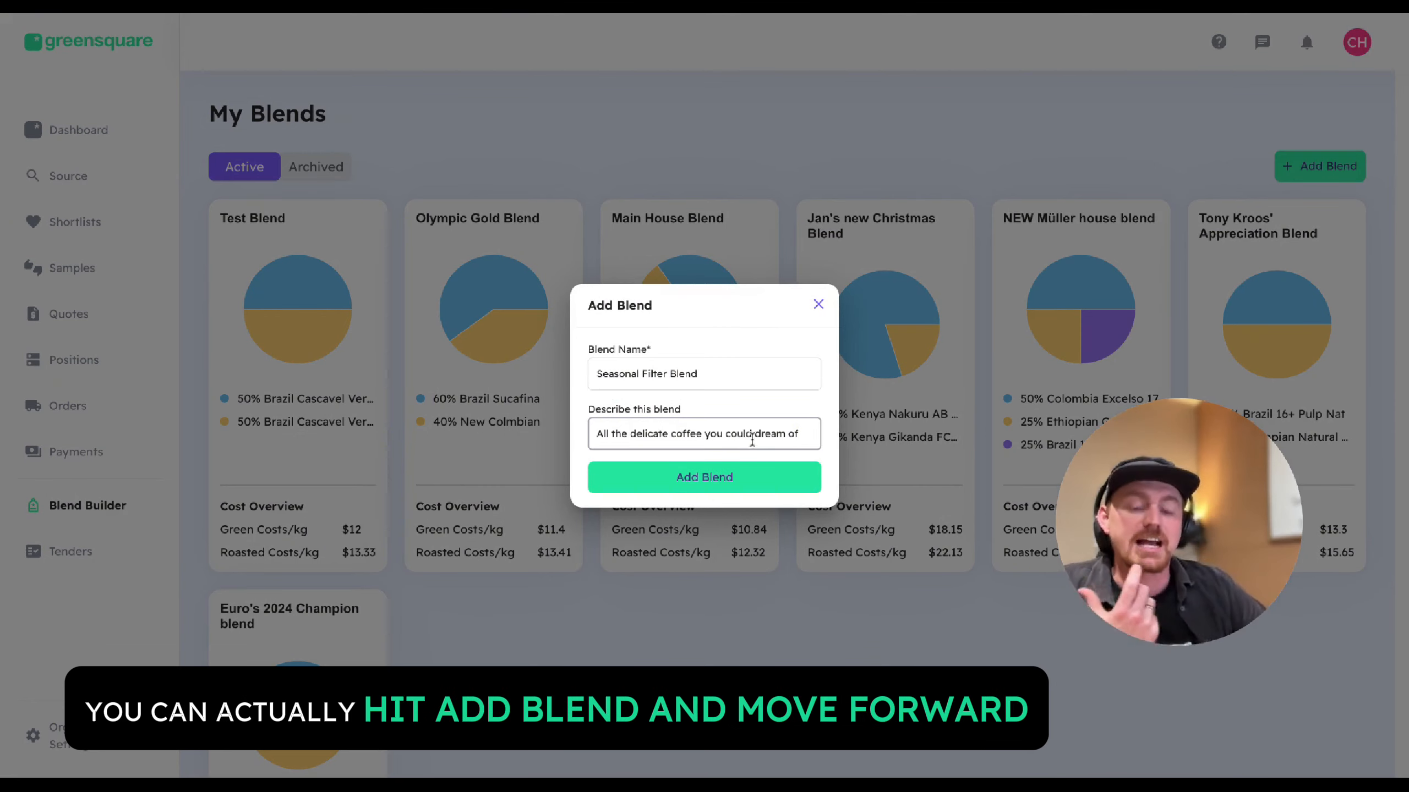
click(754, 478)
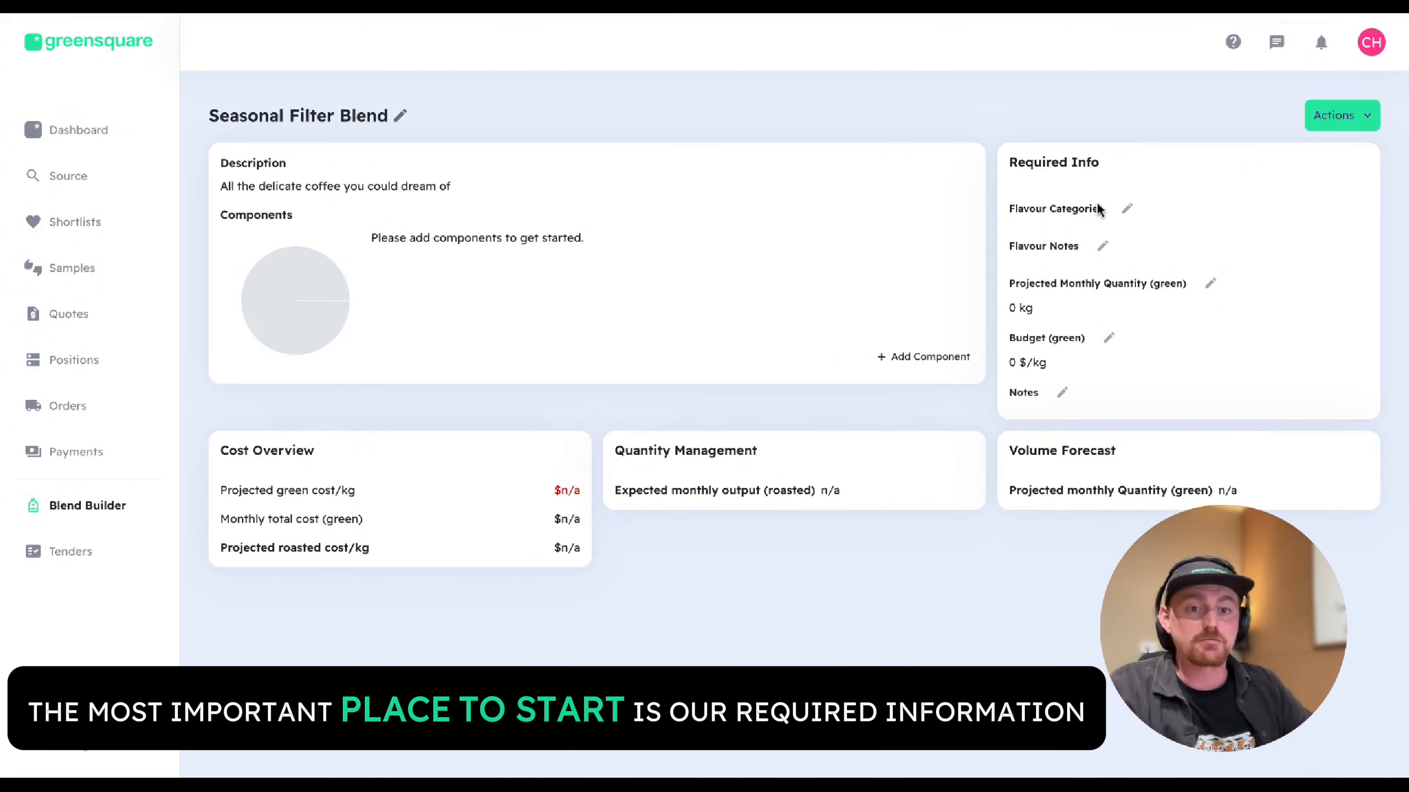
Set the blend's flavour category to Citrus & Floral and save it.
click(1126, 213)
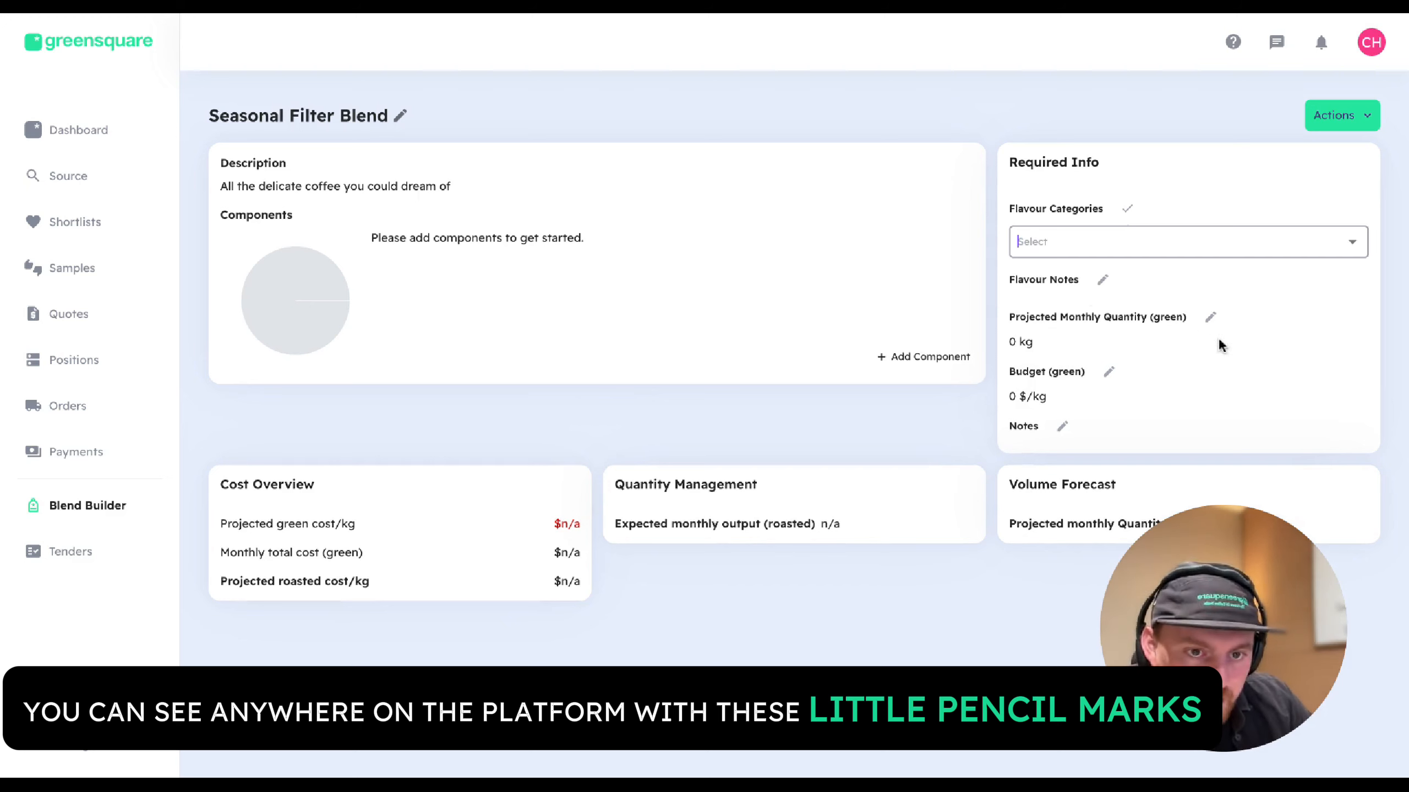
click(1094, 244)
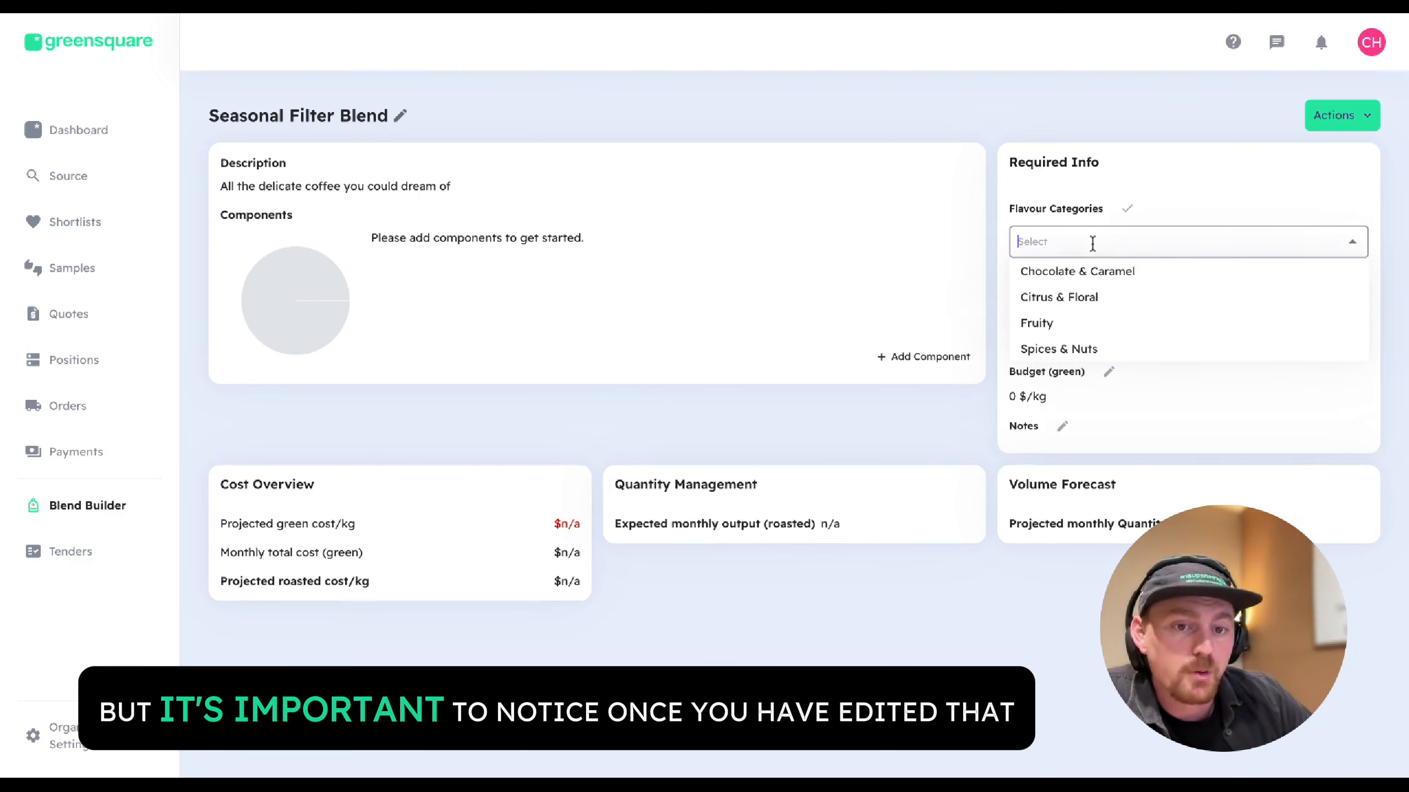
click(1090, 300)
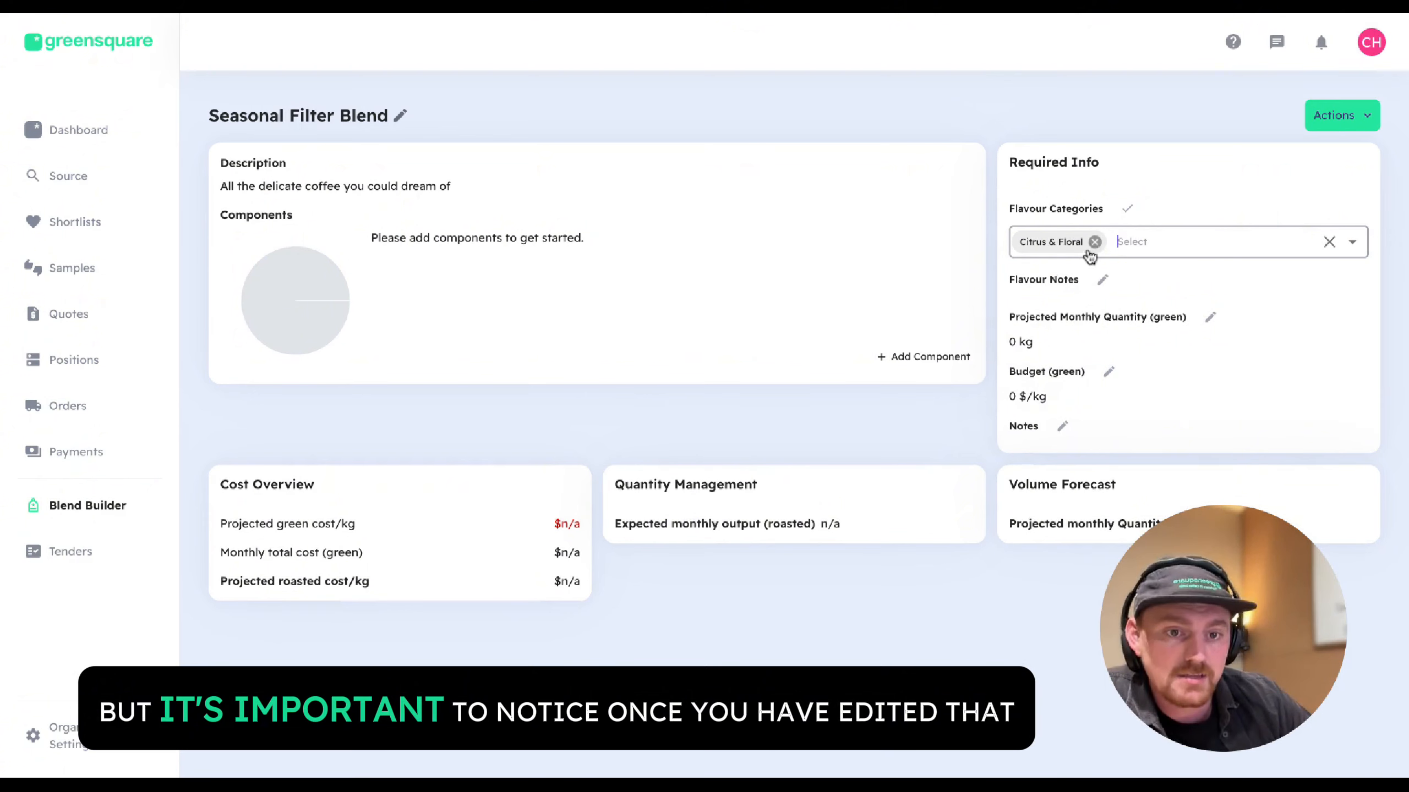
click(1127, 211)
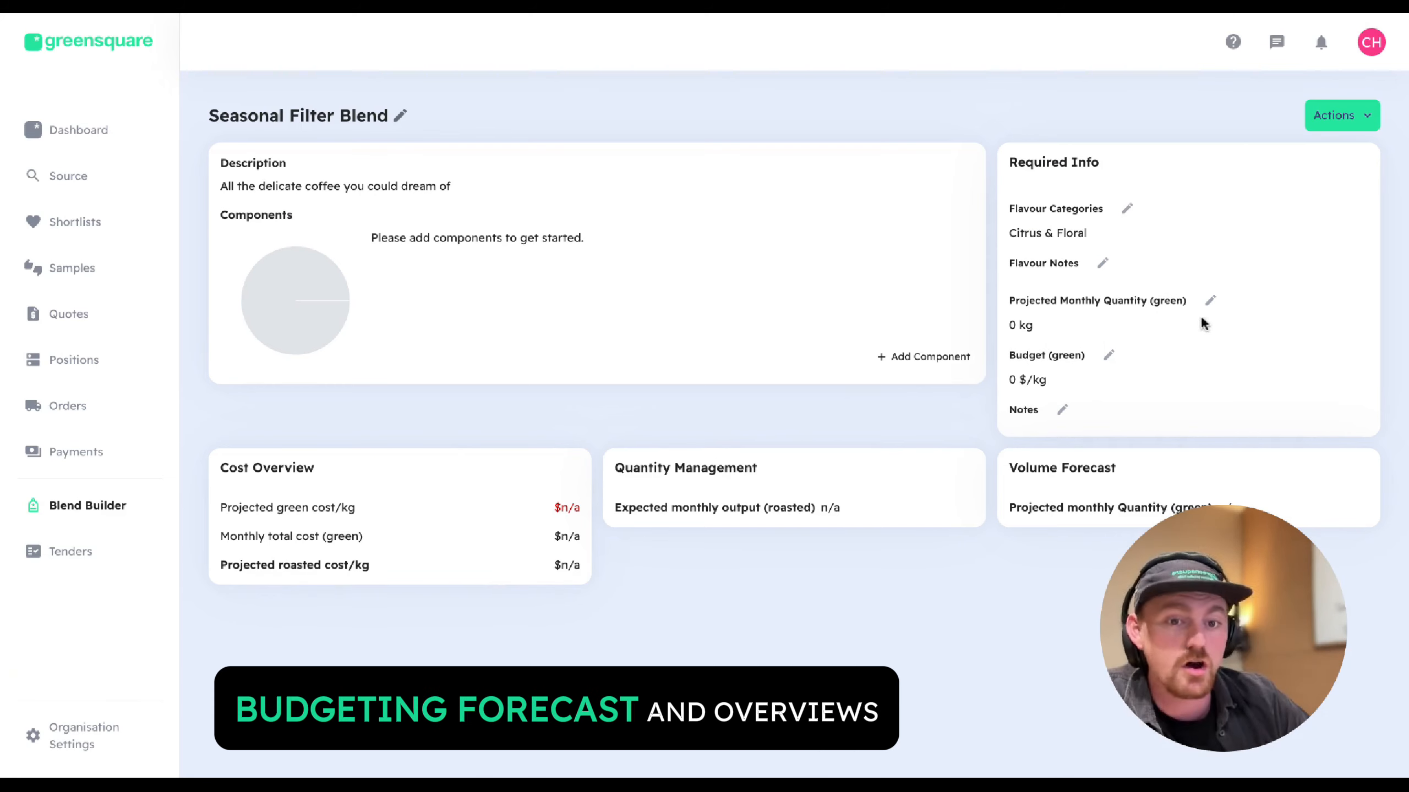
Set the blend's projected monthly green quantity to 400 kg and save it.
click(1210, 301)
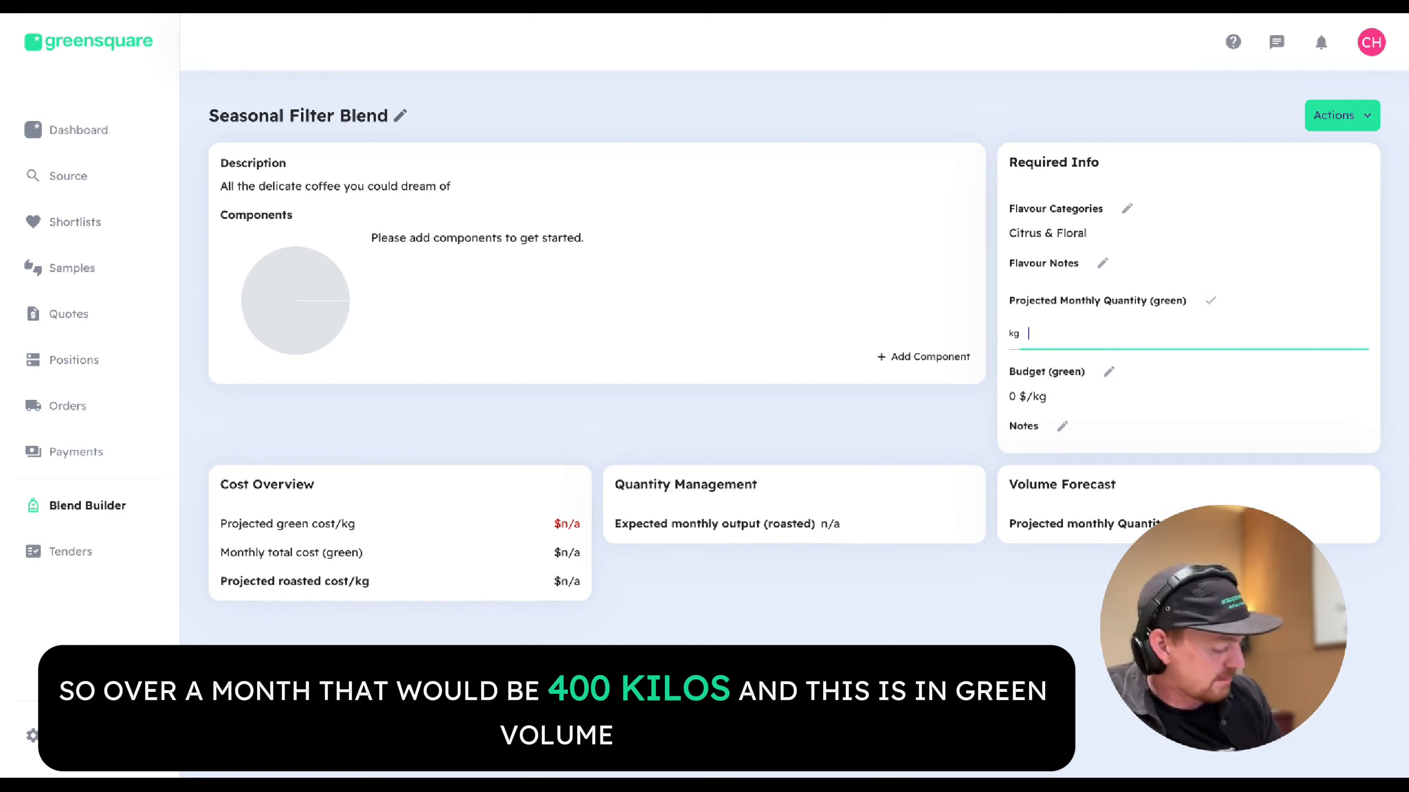
text(4)
text(00)
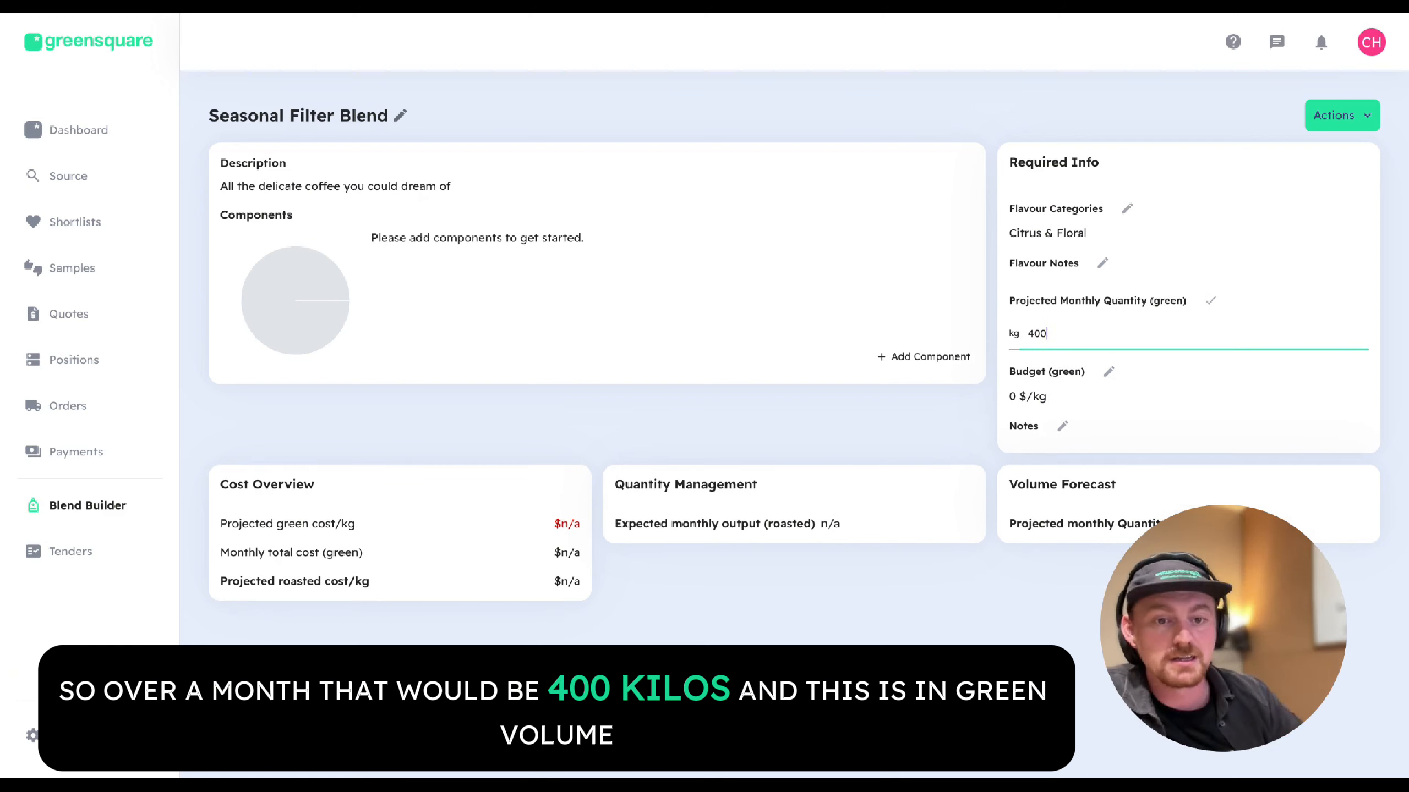
click(1211, 302)
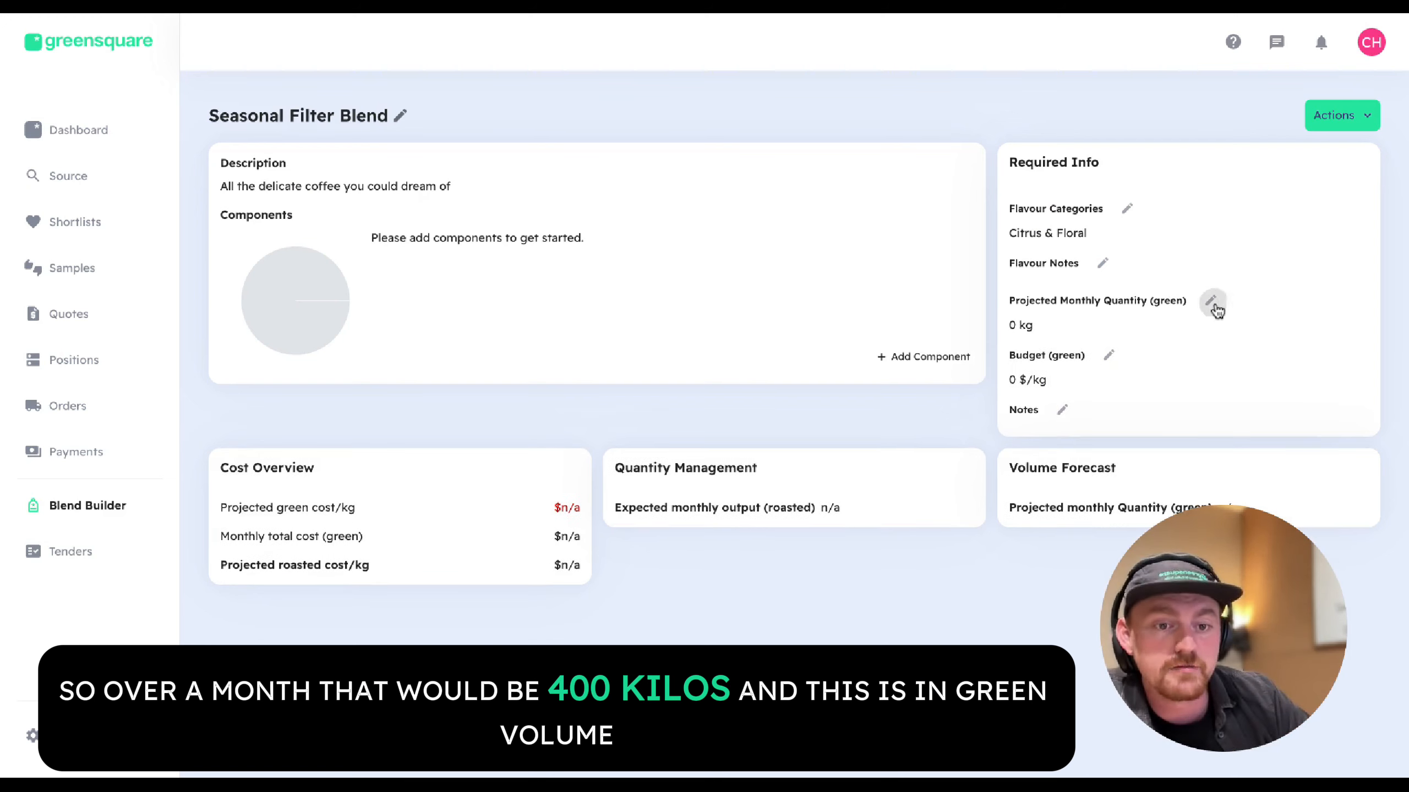
Set the blend's green budget to 19.50 $/kg and save it.
click(1104, 361)
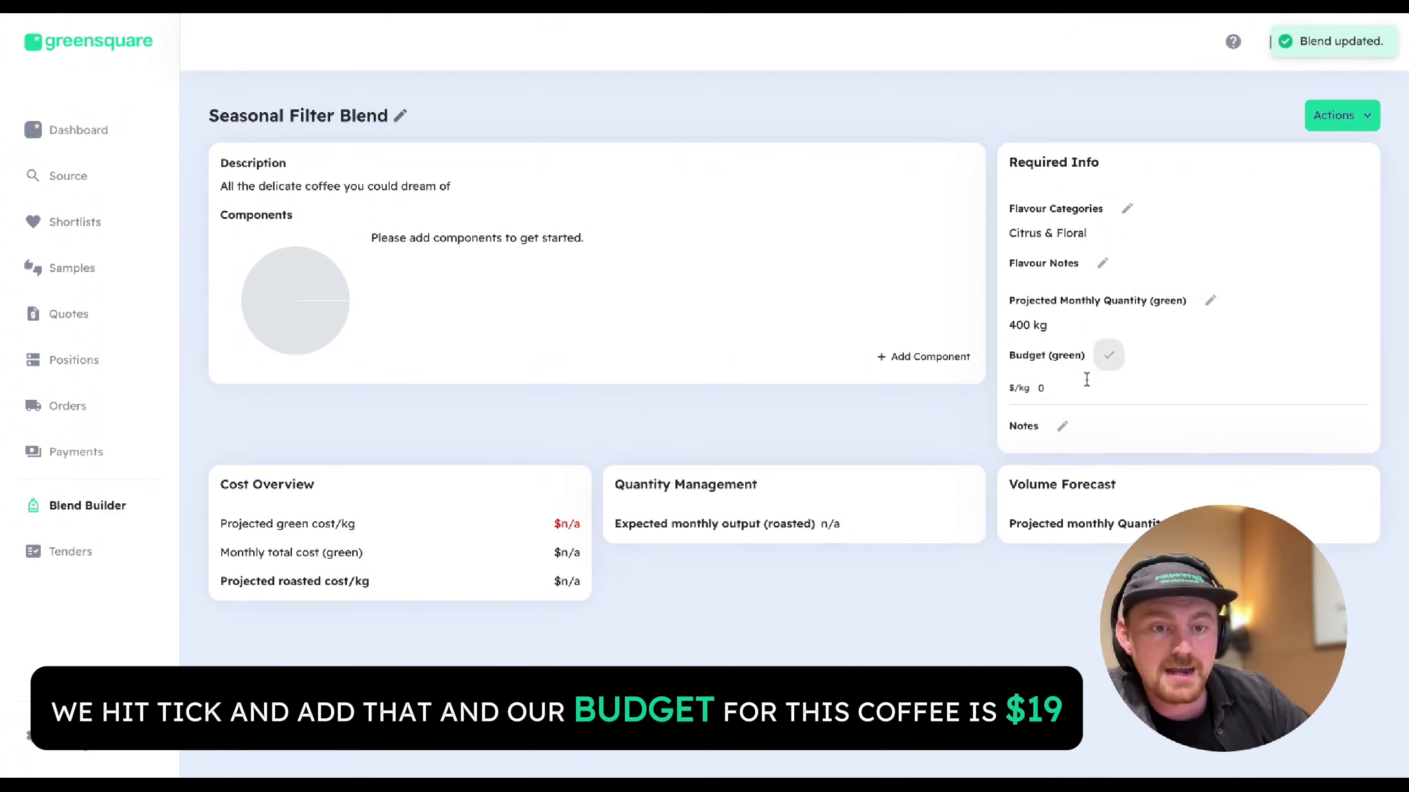
key(BackSpace)
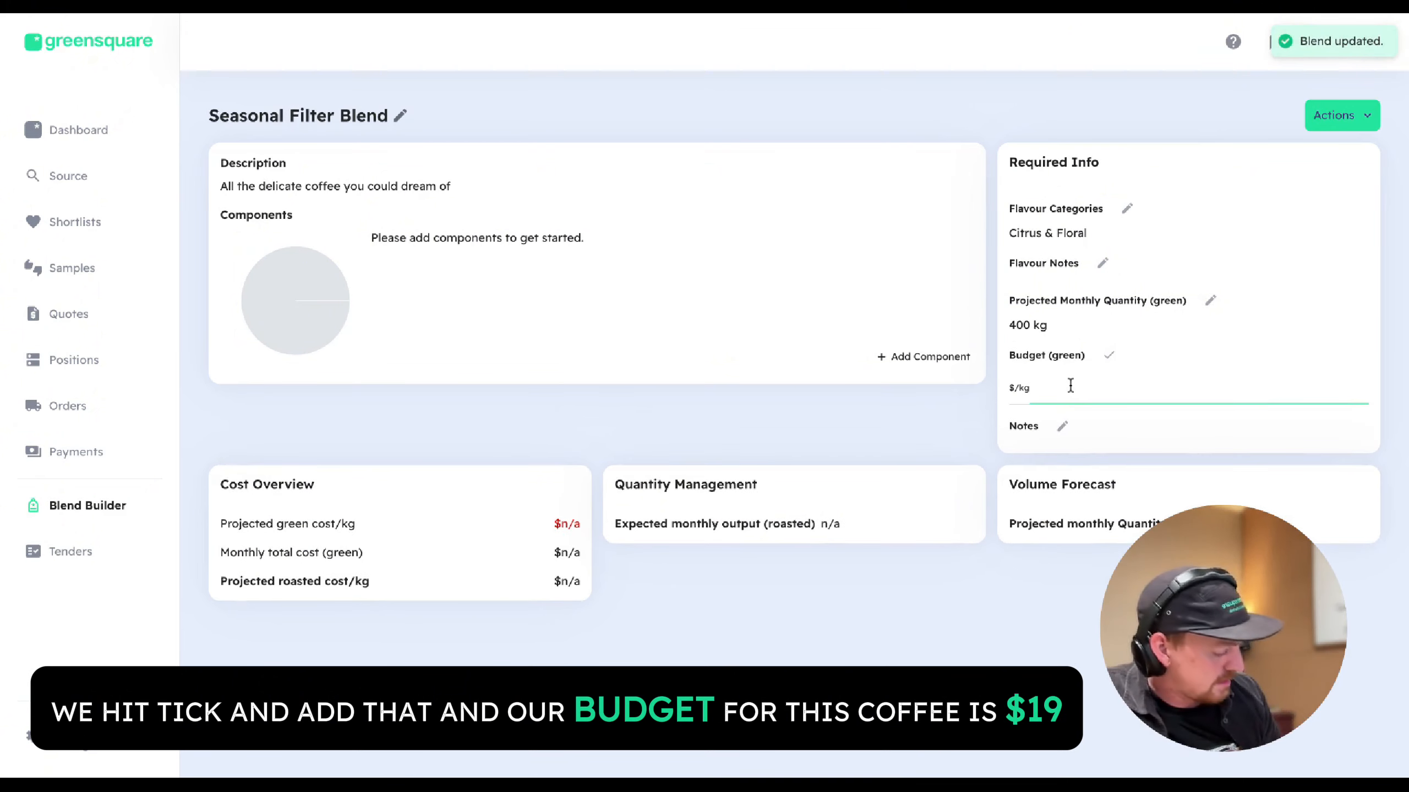
text(19.50)
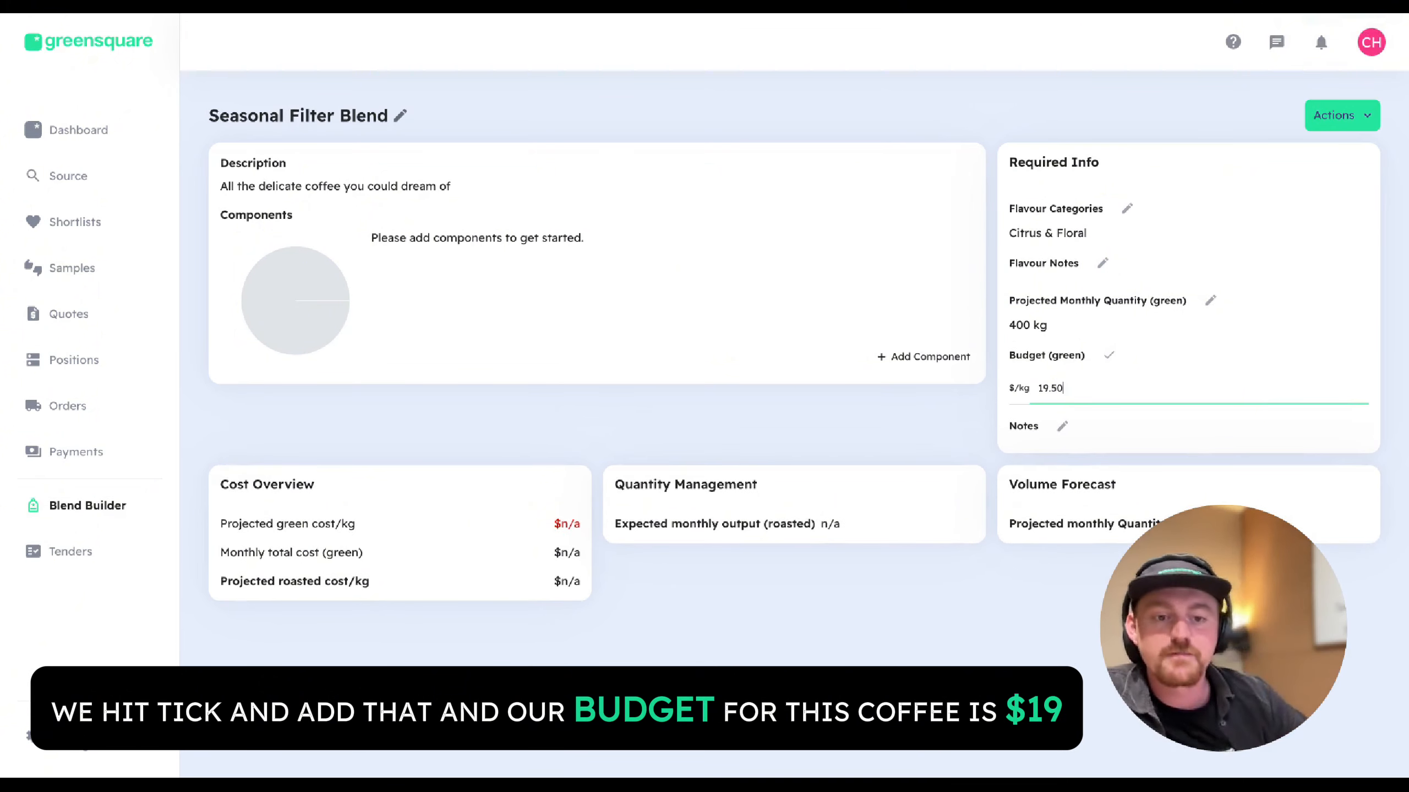
click(1108, 360)
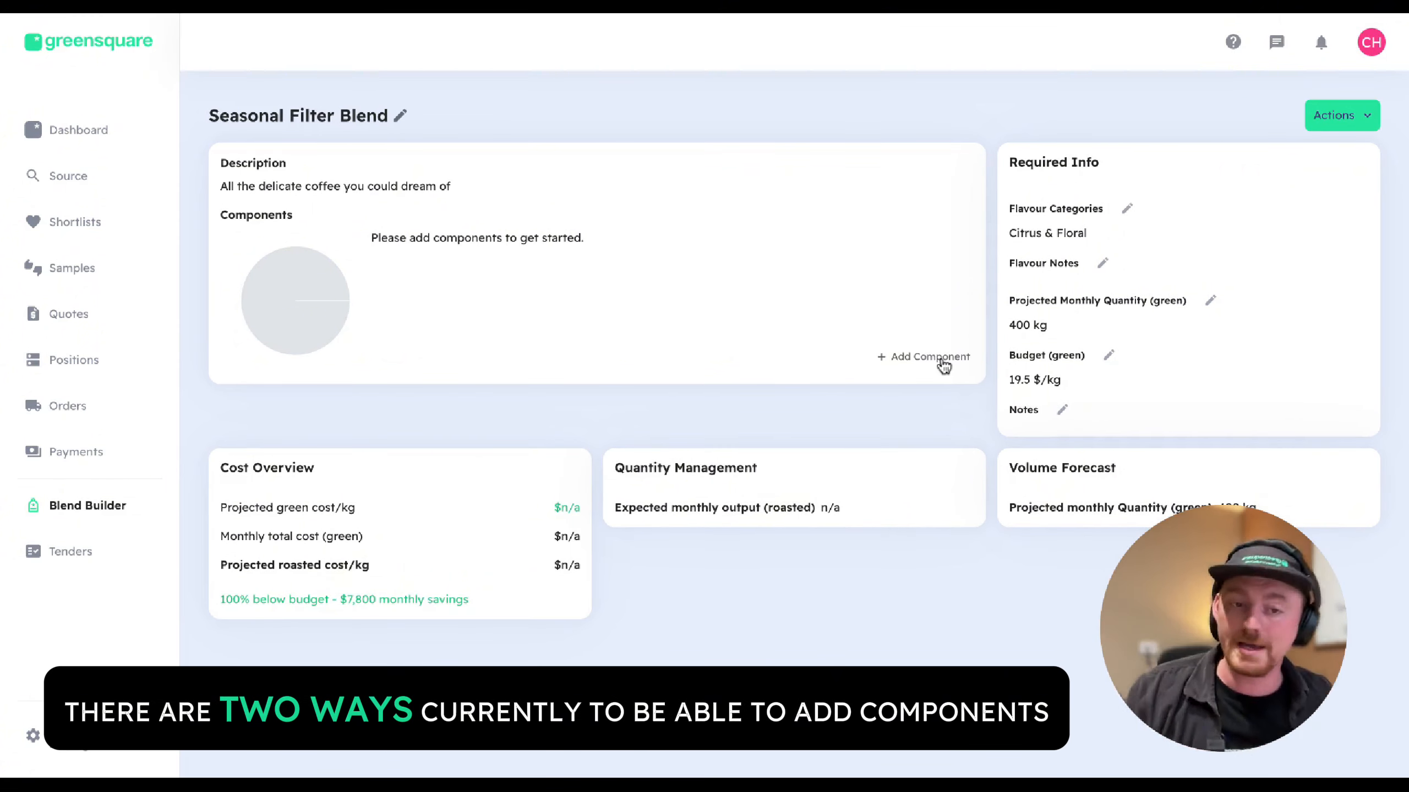
Add the "Top-end & Great Value" Kenya Kirinyaga listing from the SO Filters shortlist as a blend component.
click(942, 359)
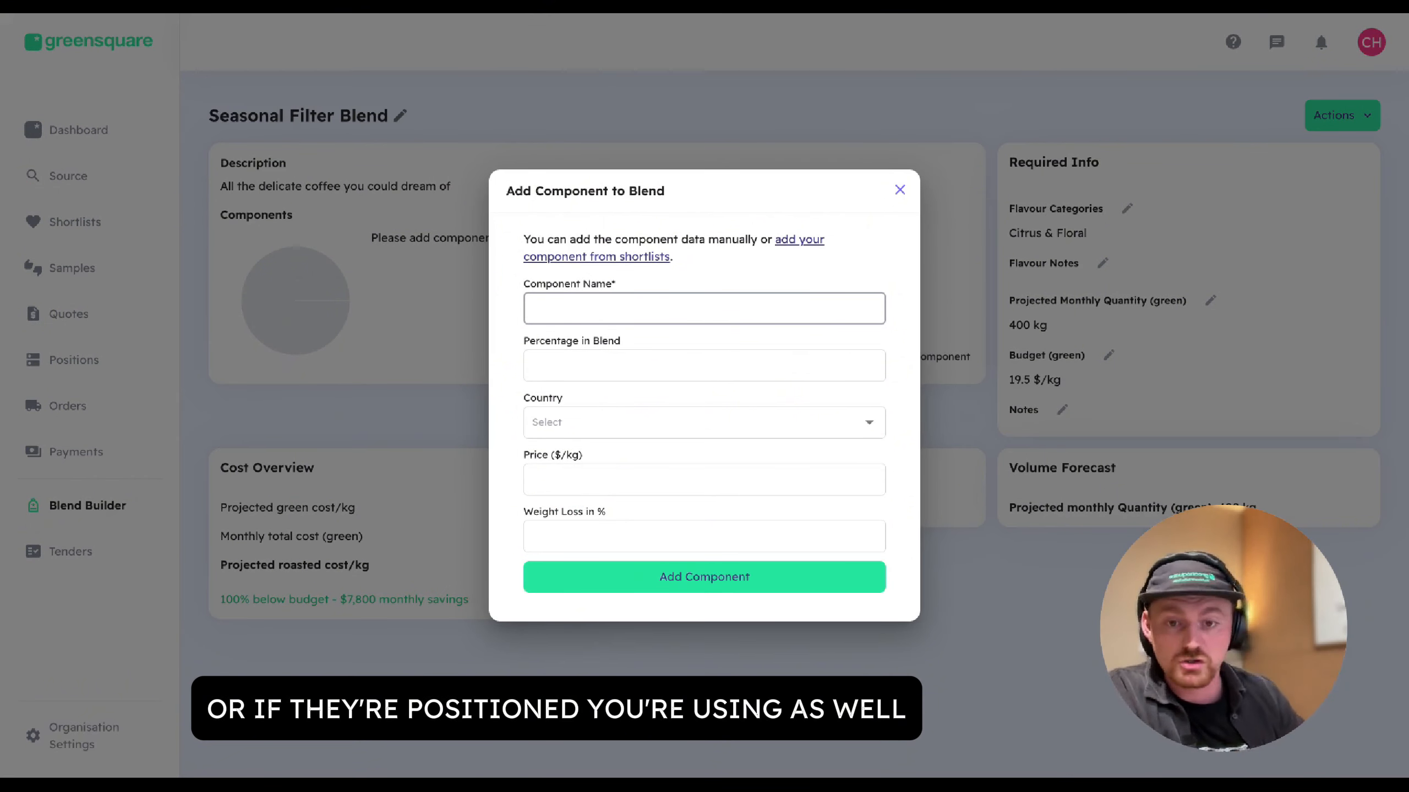
click(794, 245)
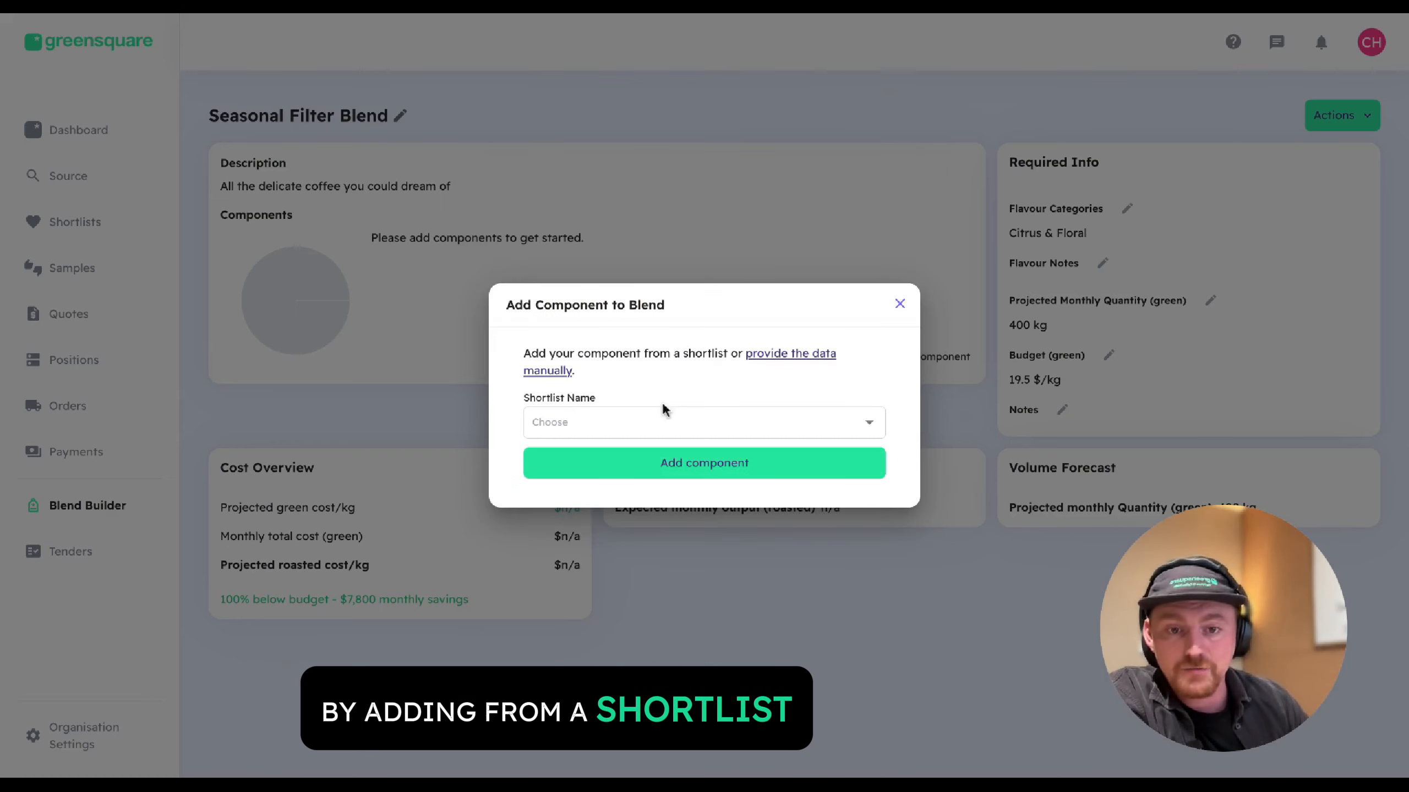
click(858, 428)
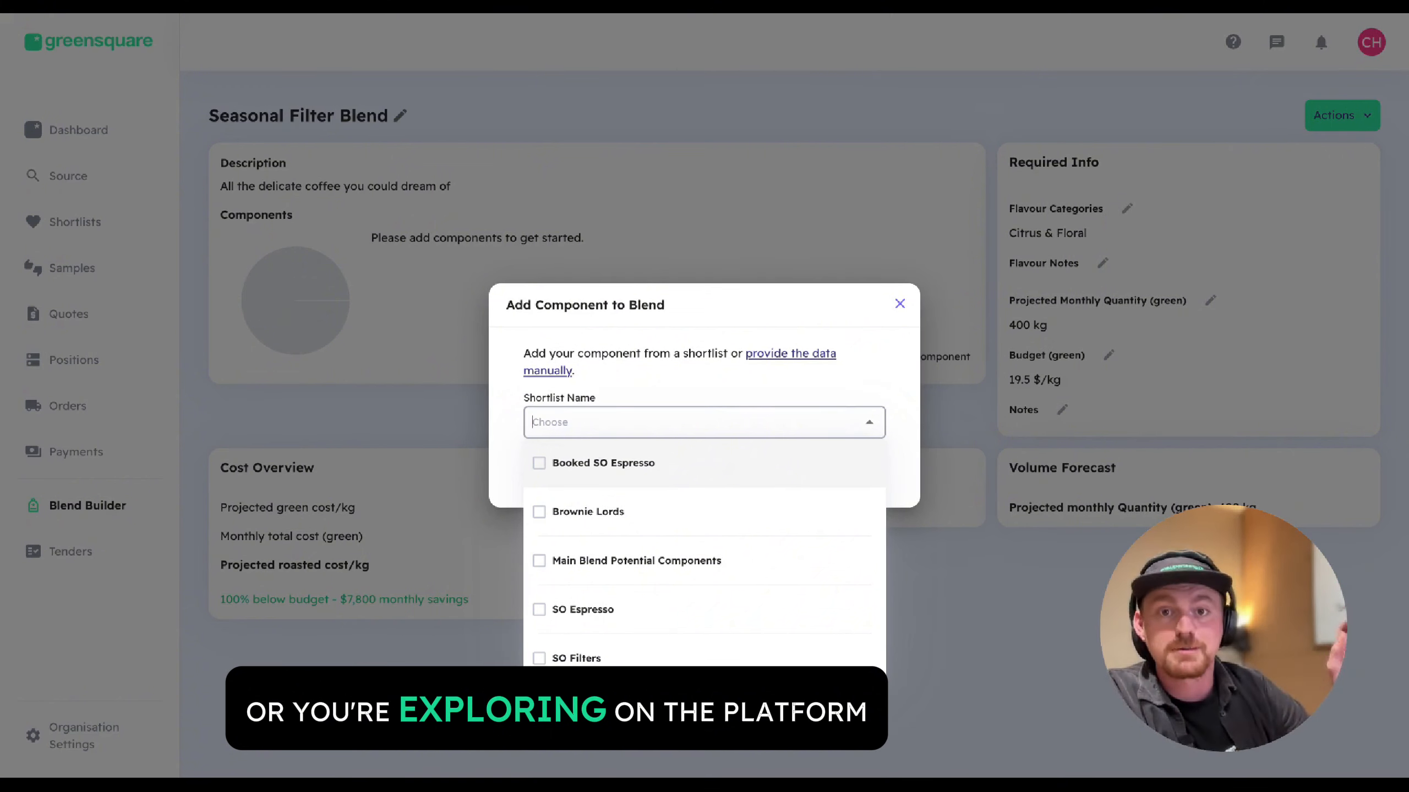
click(865, 658)
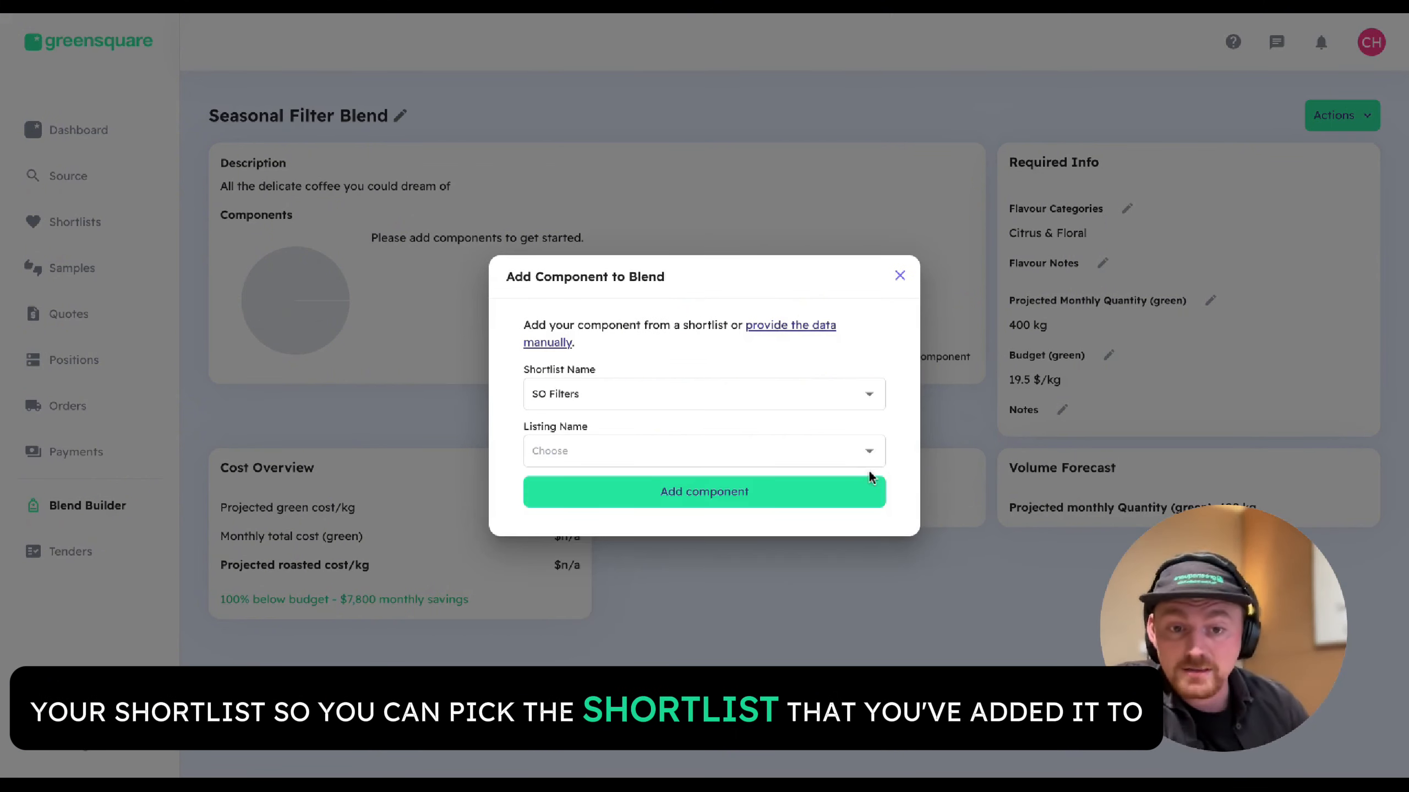
click(871, 455)
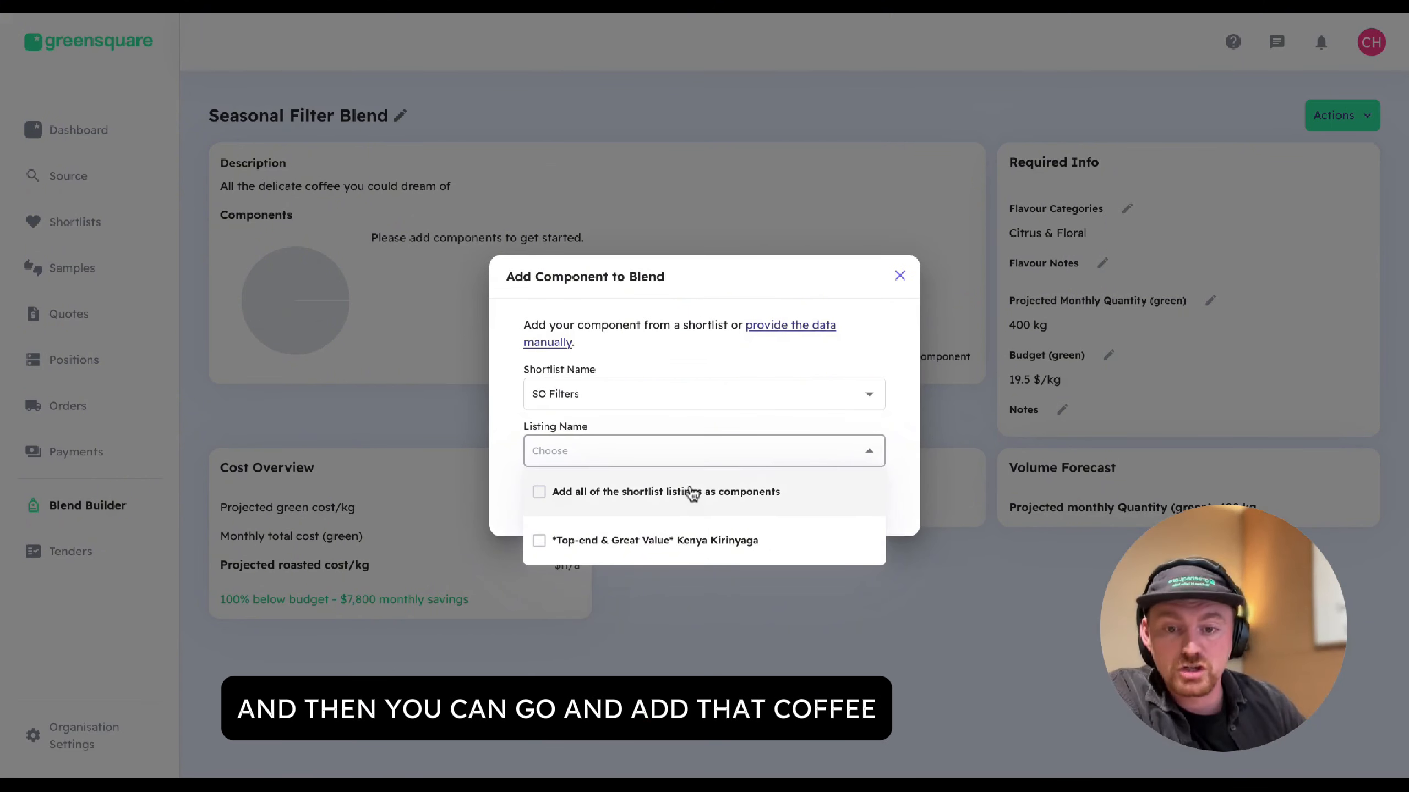
click(614, 554)
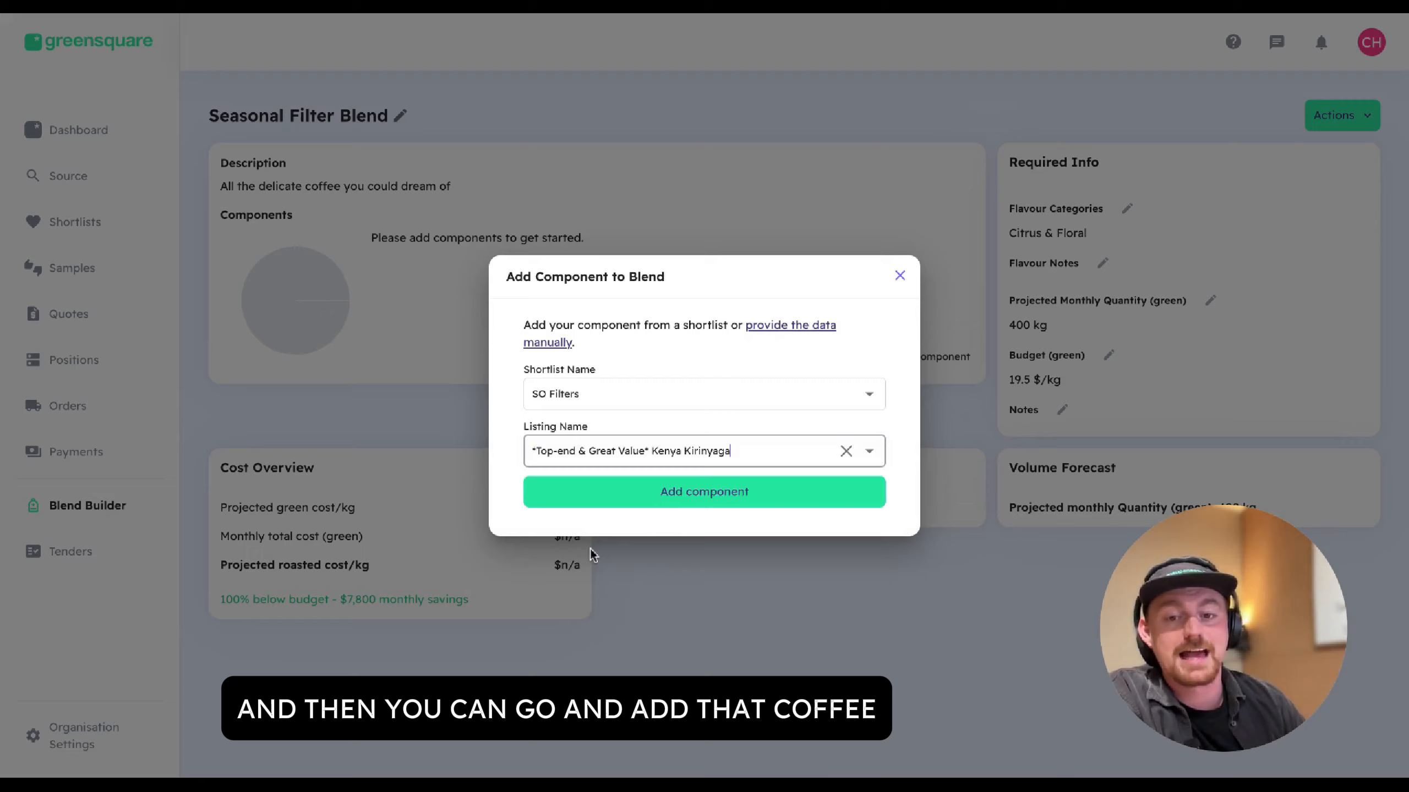
click(656, 507)
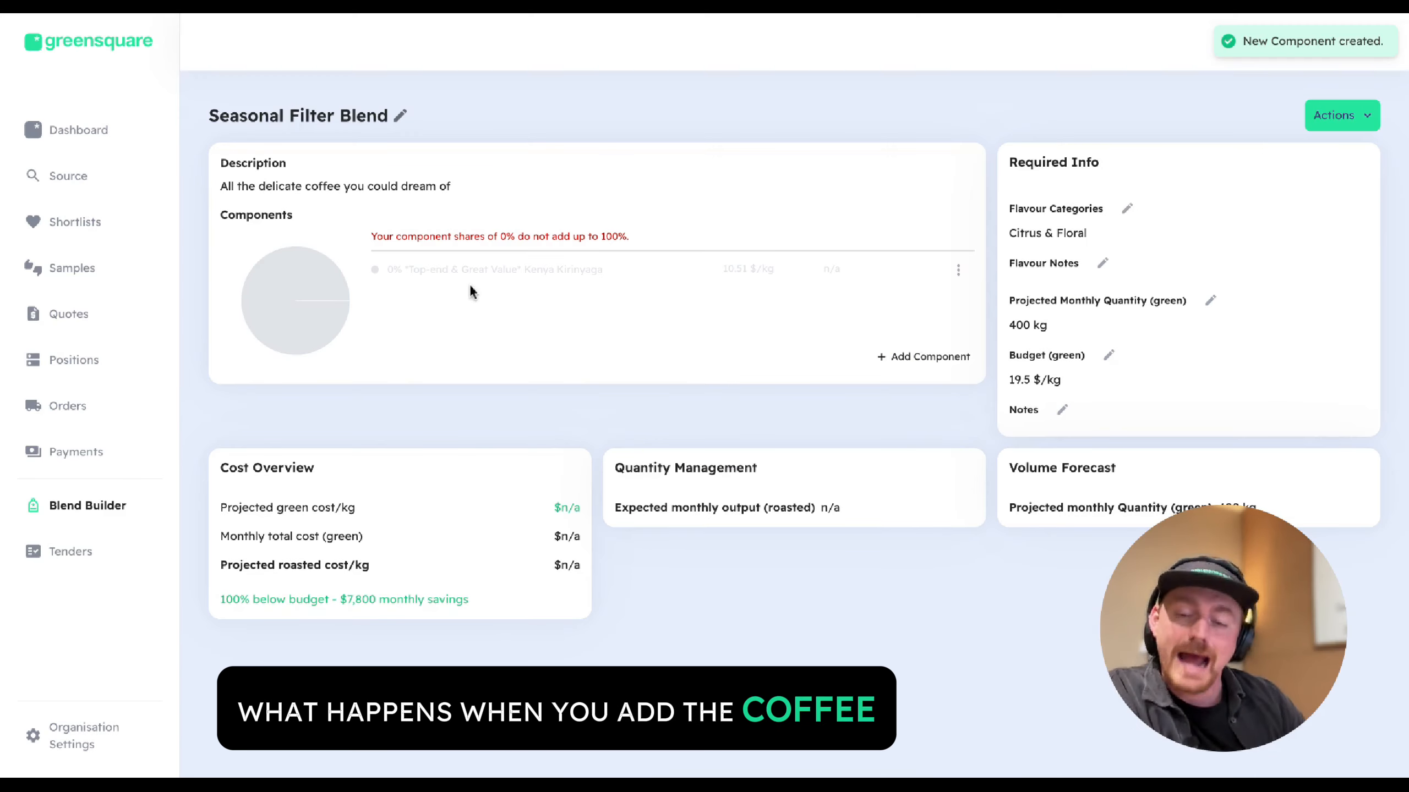
Update the Kenya Kirinyaga component to 50 percent of the blend with a weight loss of 15%.
click(401, 275)
click(547, 347)
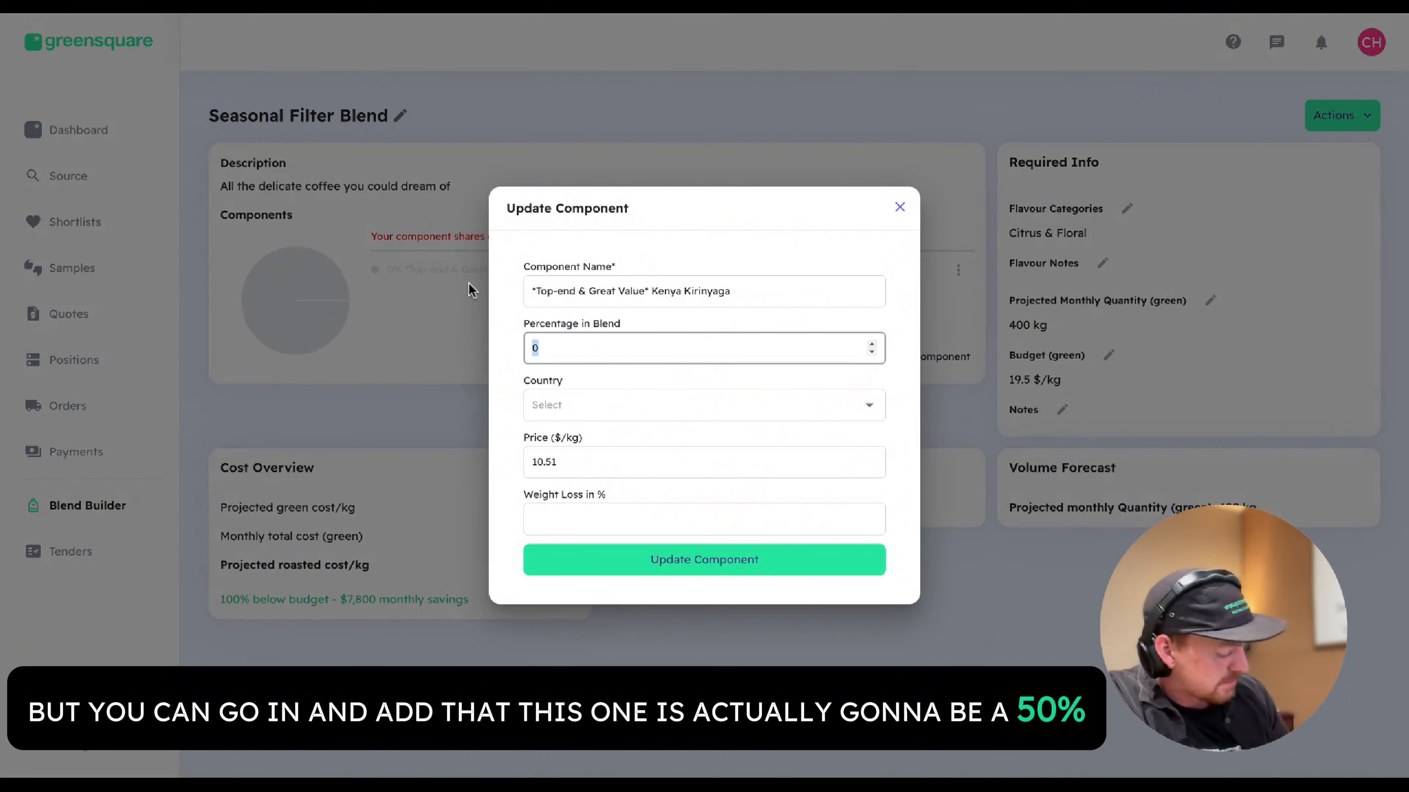
key(BackSpace)
text(50)
click(638, 402)
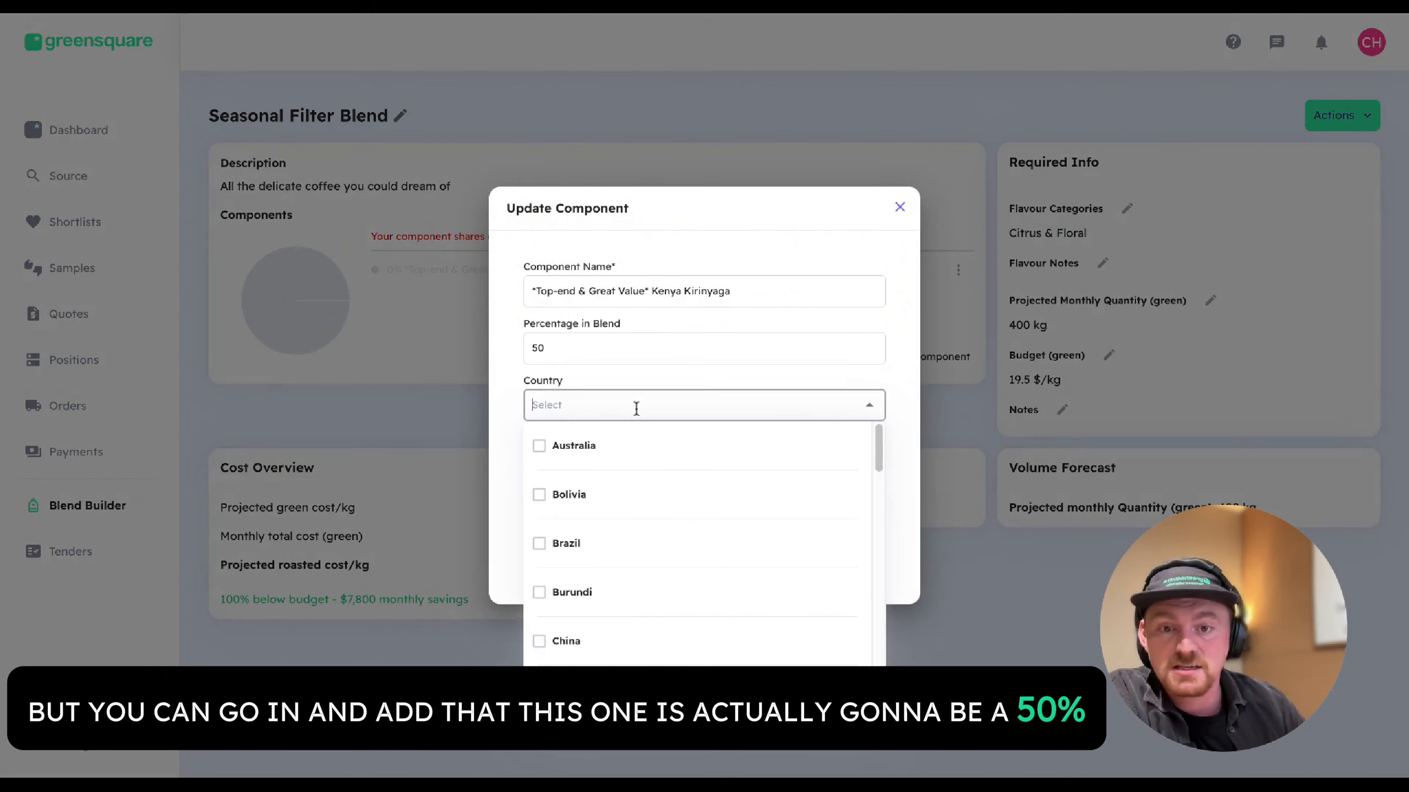
click(631, 403)
click(586, 520)
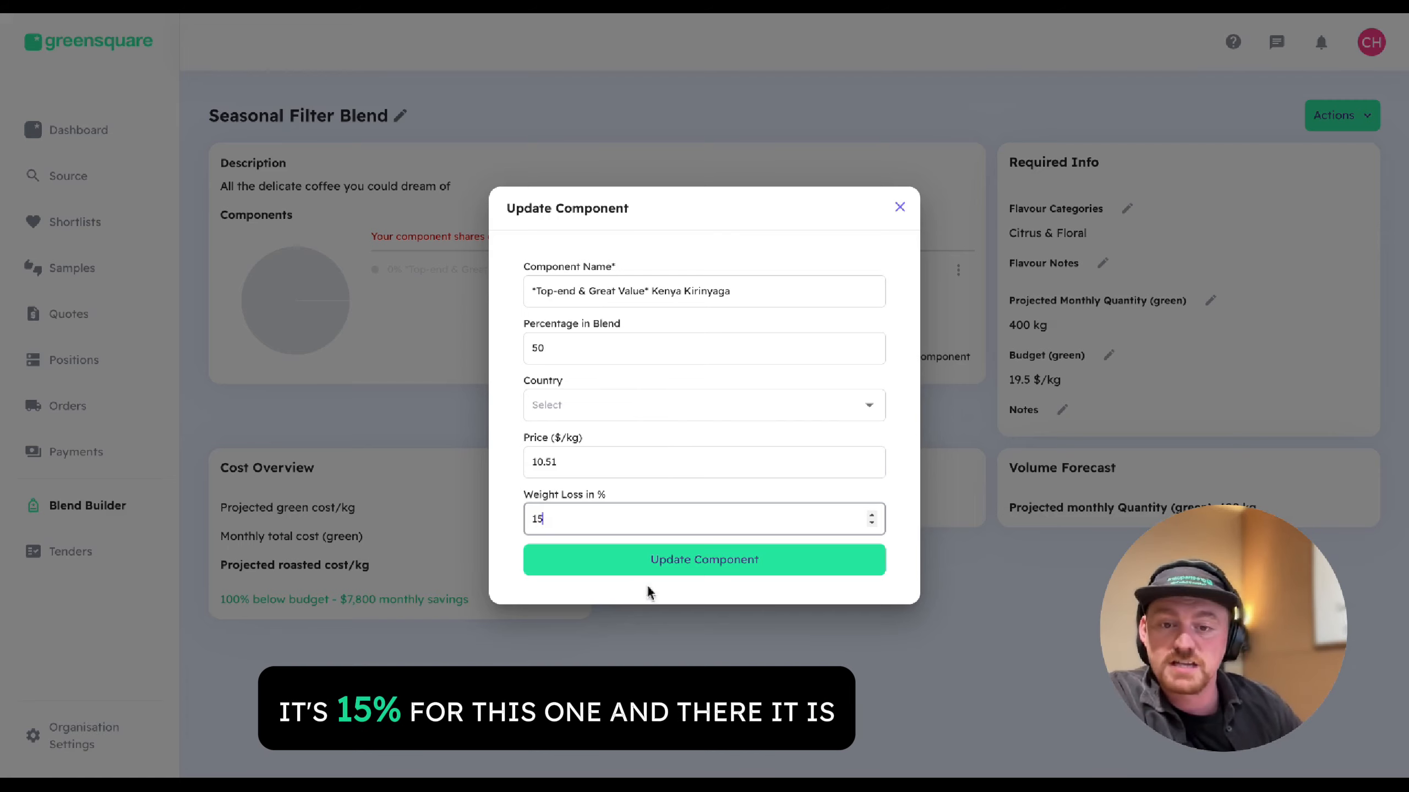
click(652, 567)
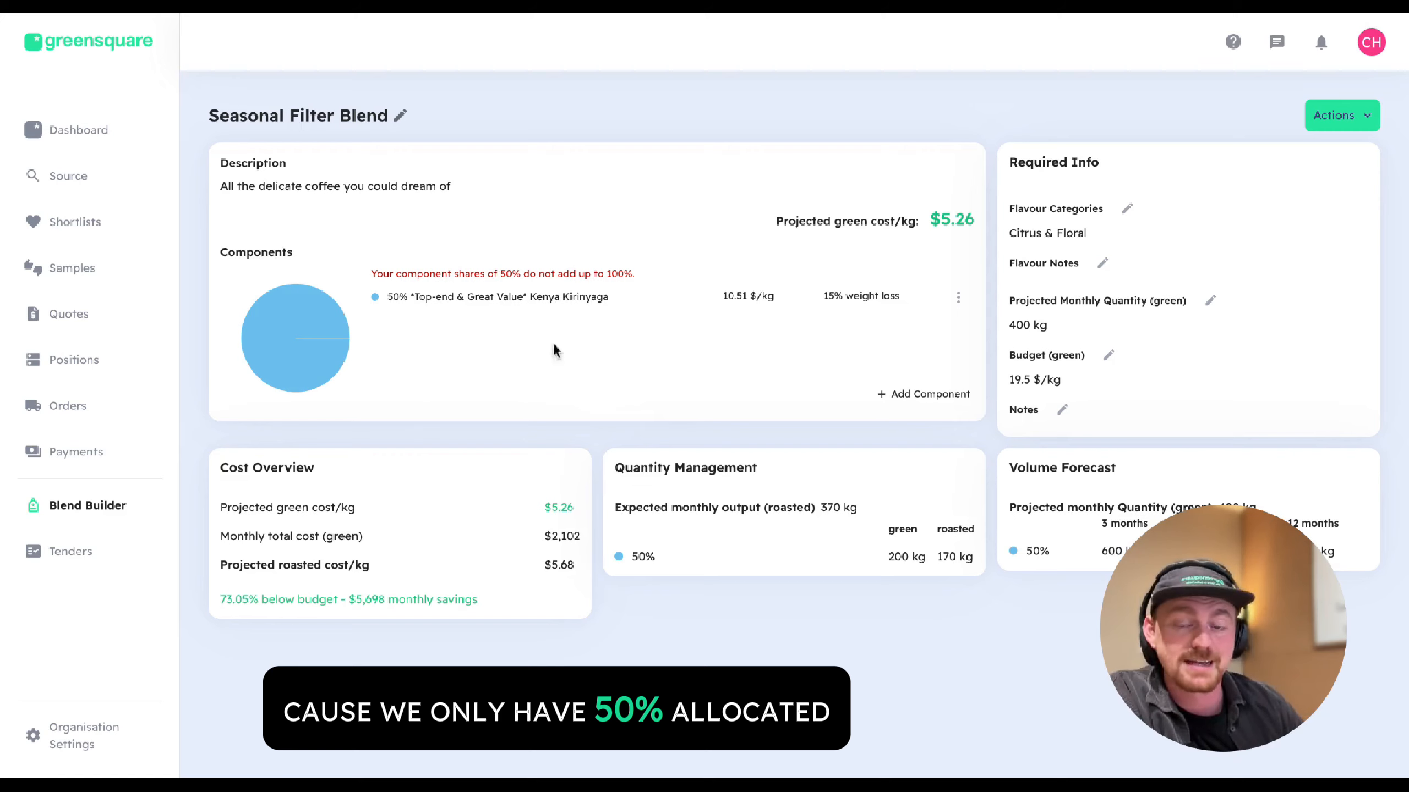
Add the Colombian components and set the Colombia Finca Huila Washed Anaerobic component's percentage in the blend to 50.
click(929, 395)
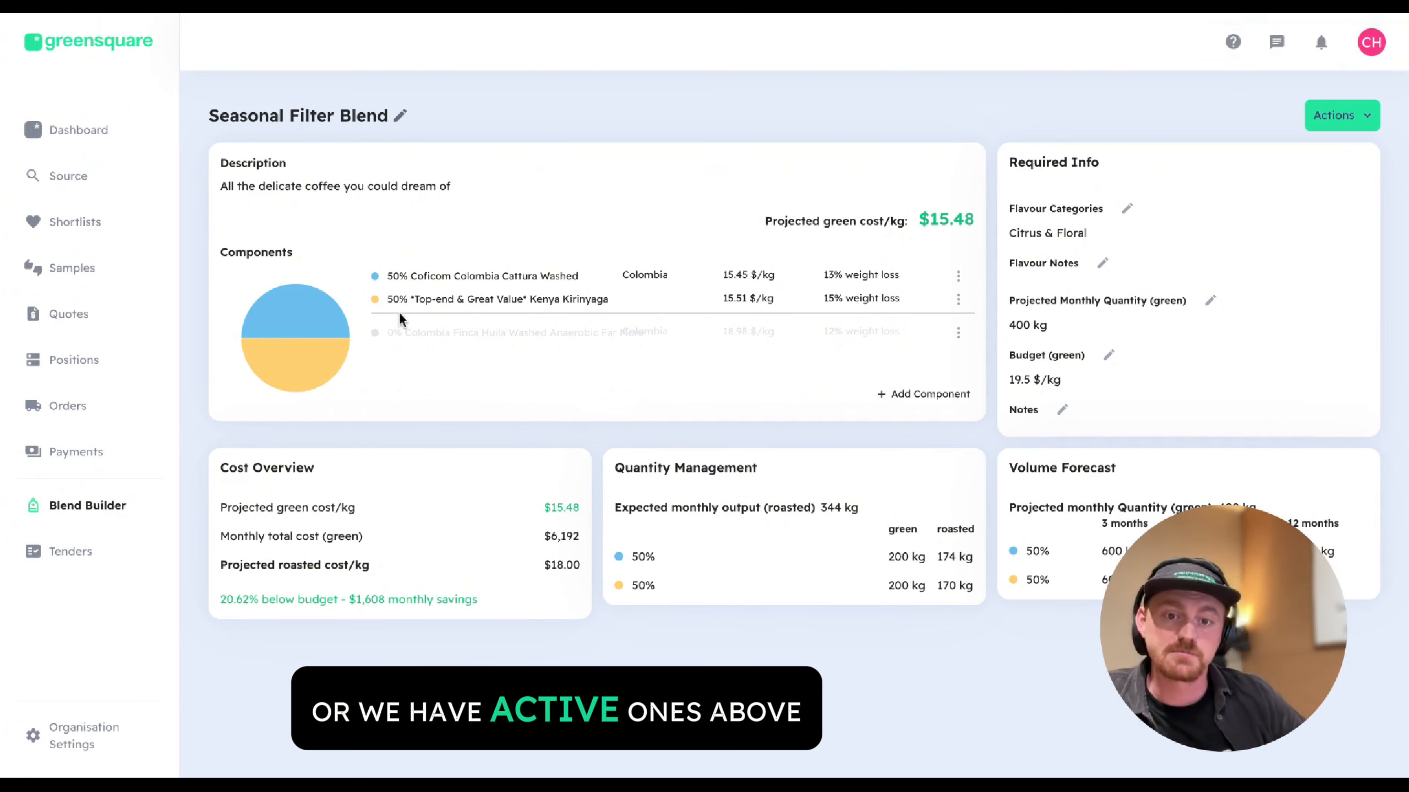
click(468, 338)
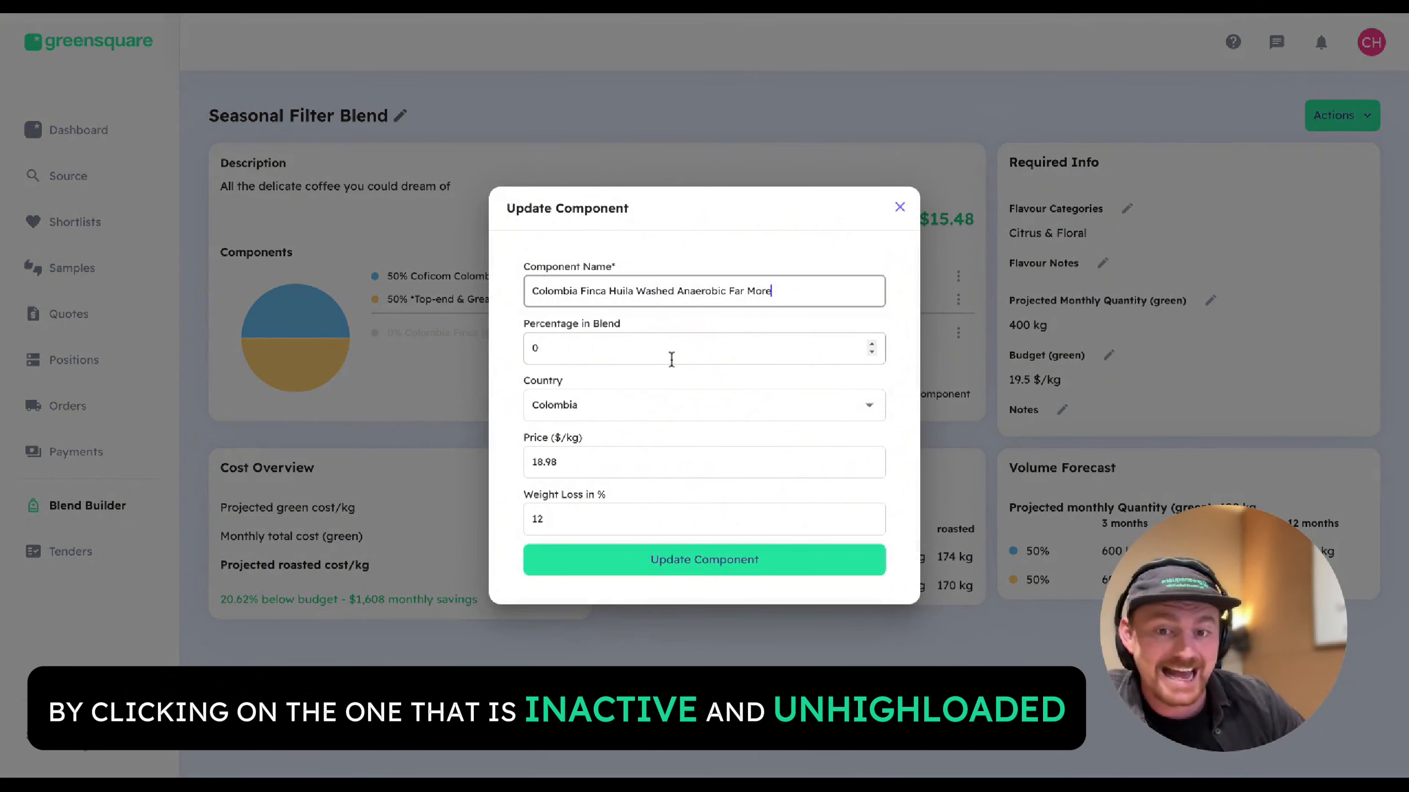
drag(561, 350, 479, 349)
text(50)
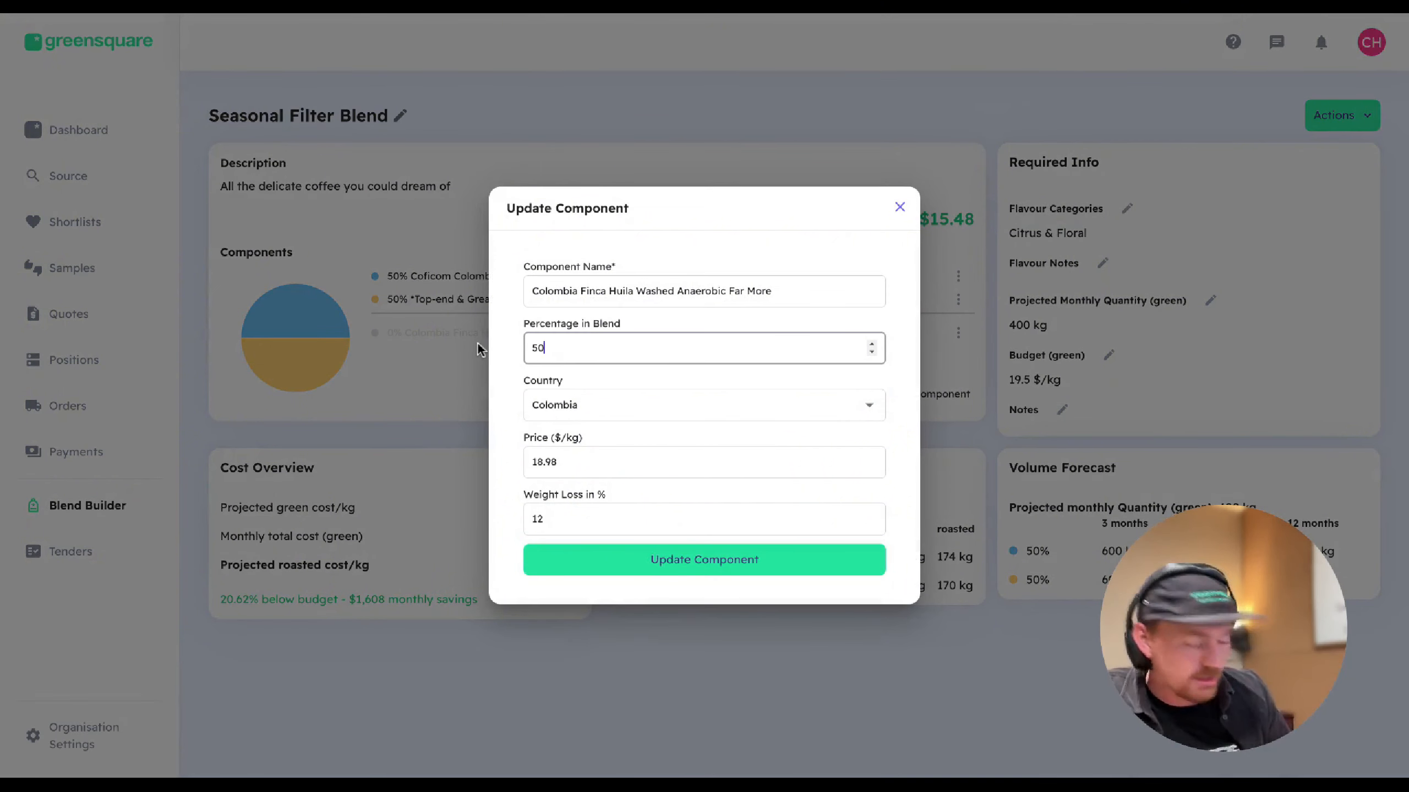
click(697, 571)
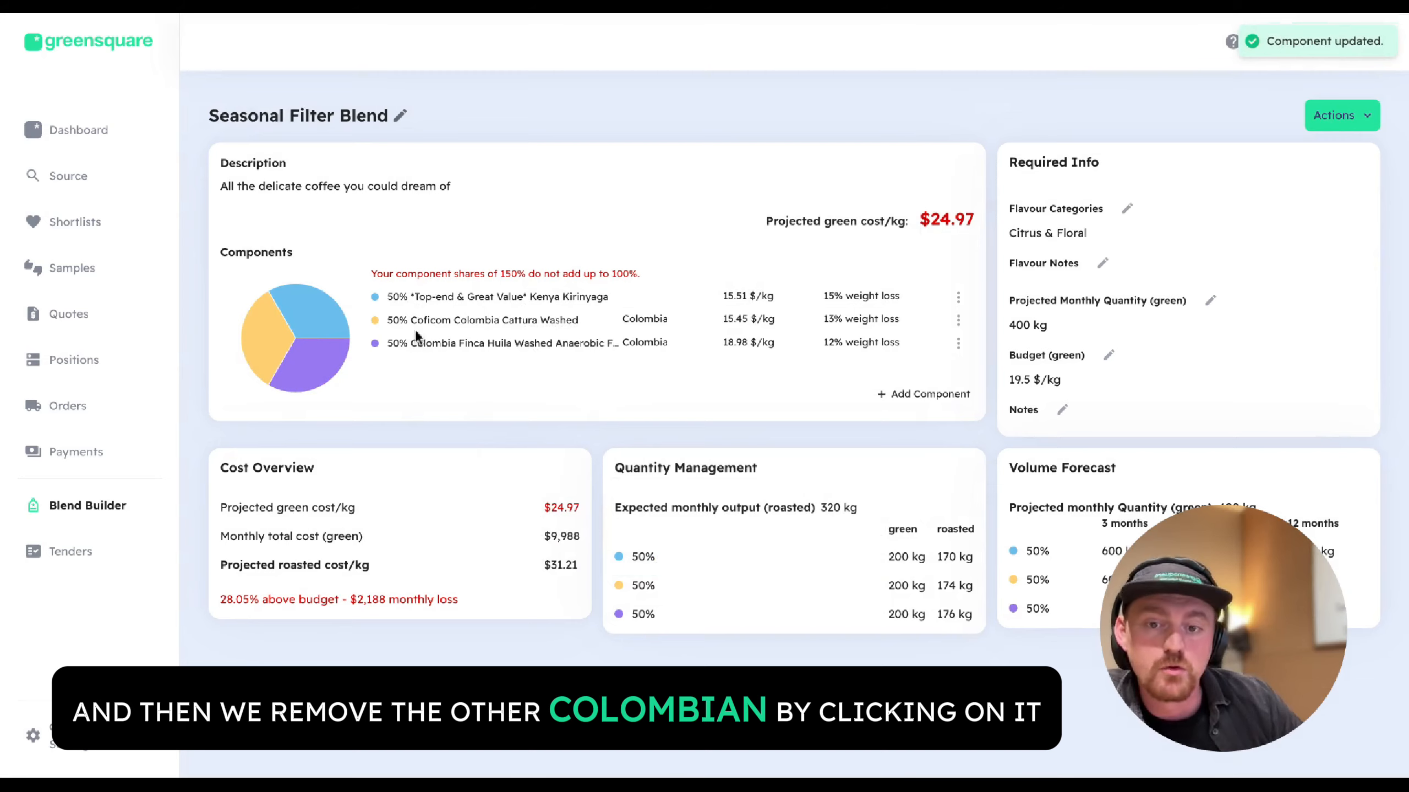
Set the Coficom Colombia Cattura Washed component's percentage in the blend to 0 and return to the blends overview.
click(415, 327)
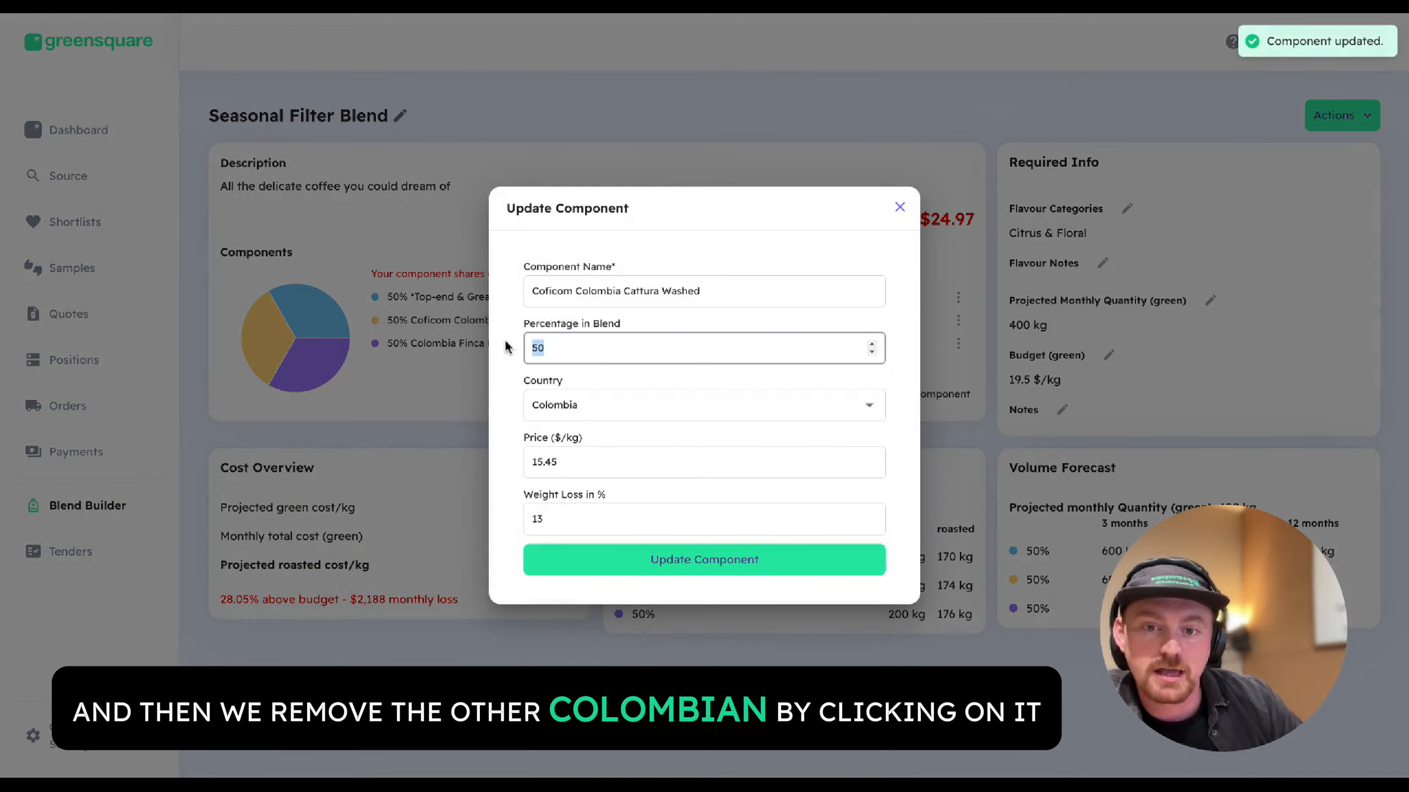
text(0)
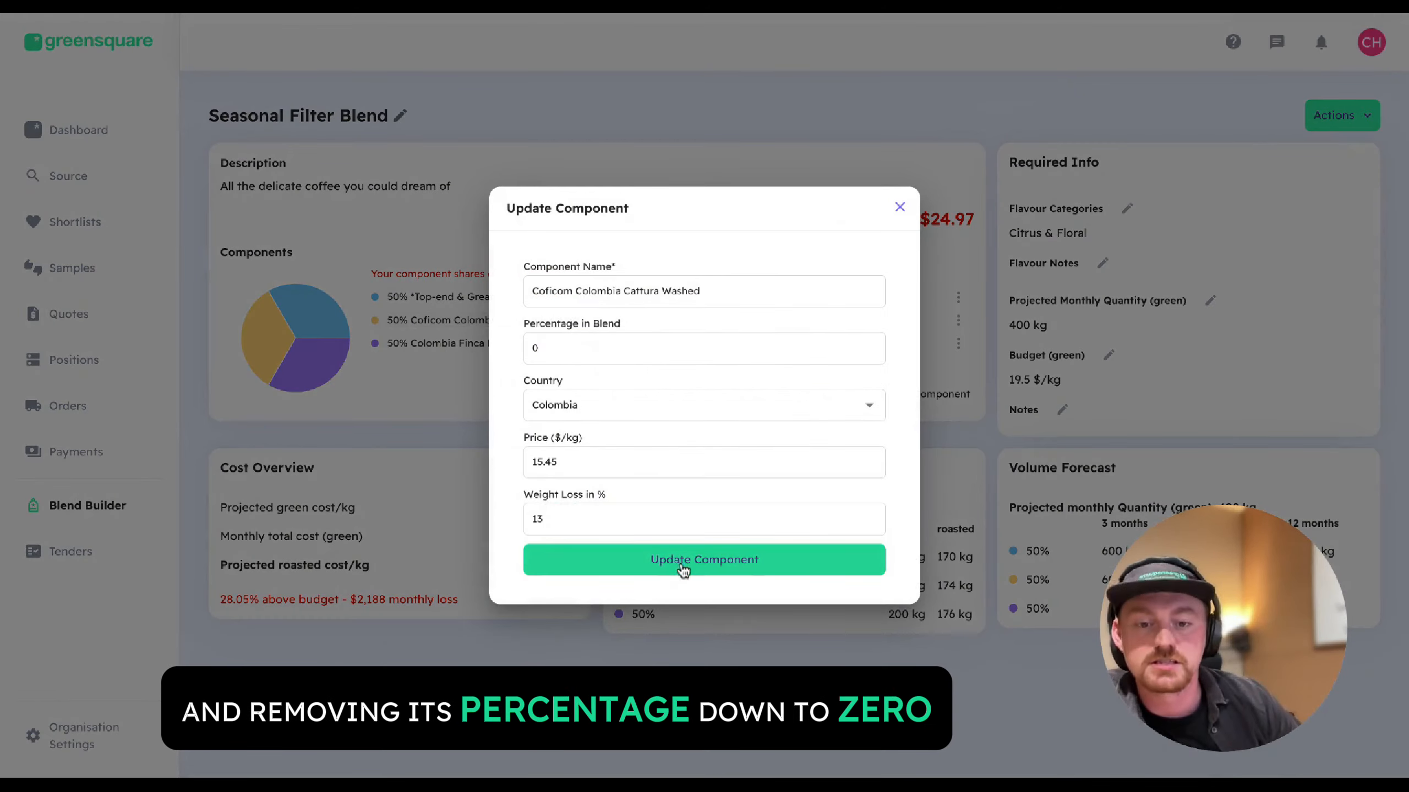
click(684, 571)
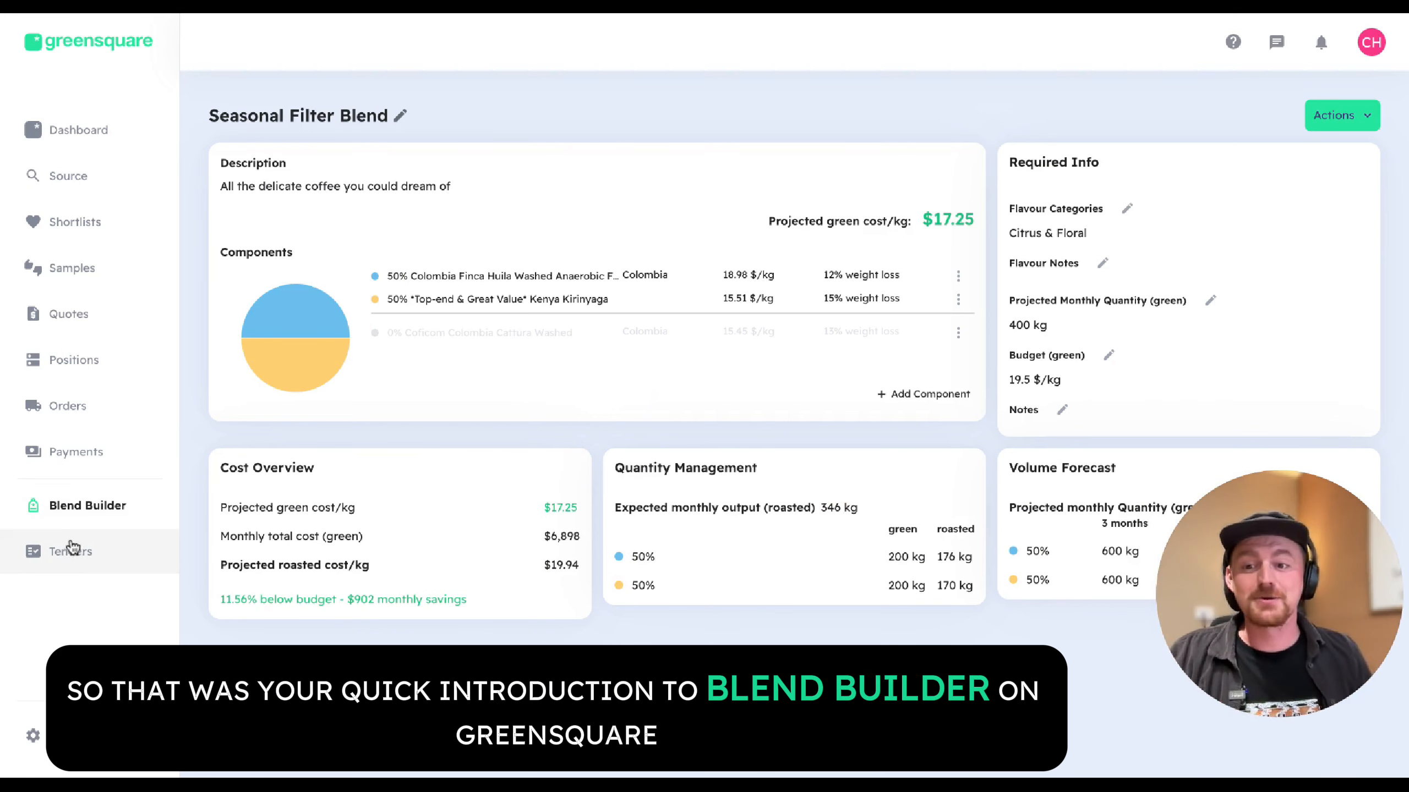
click(82, 513)
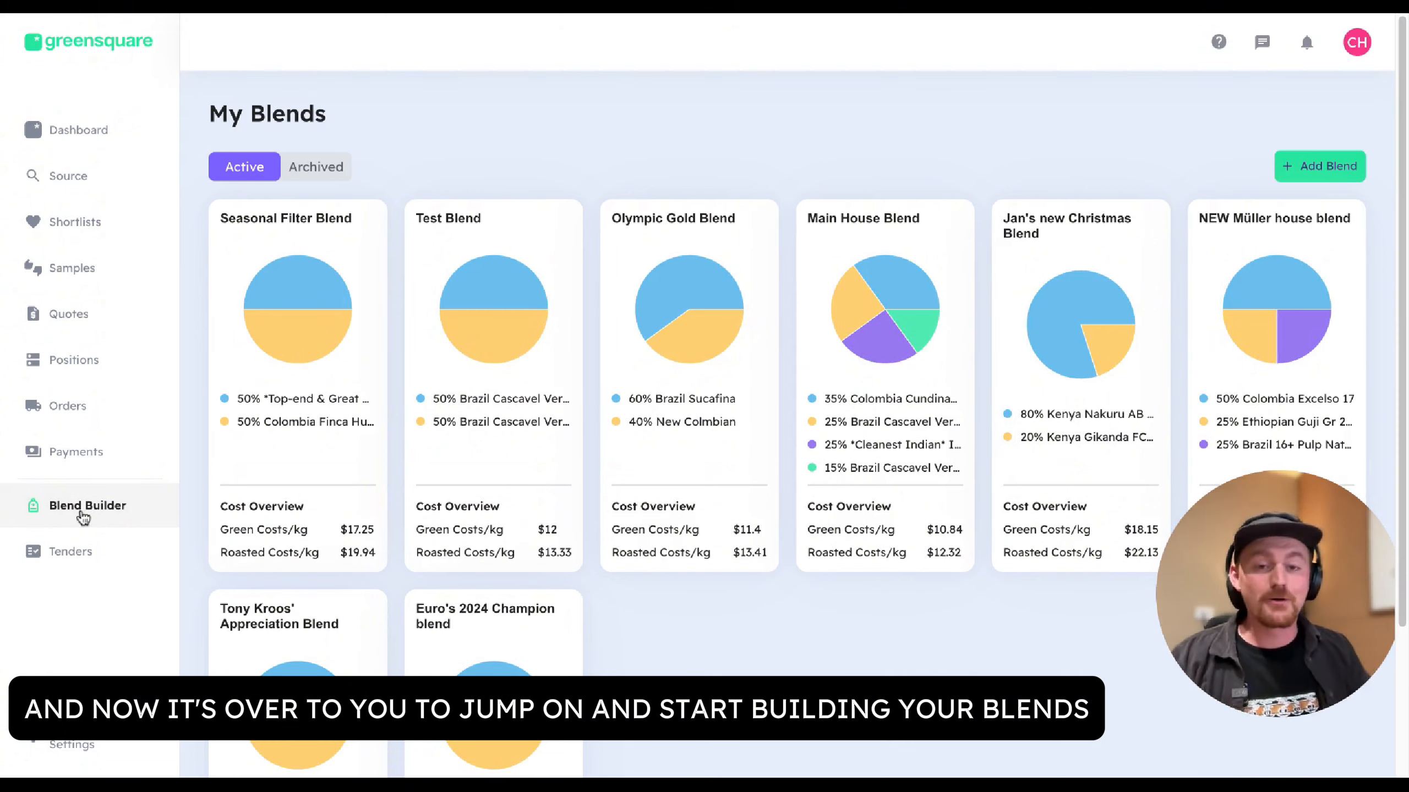